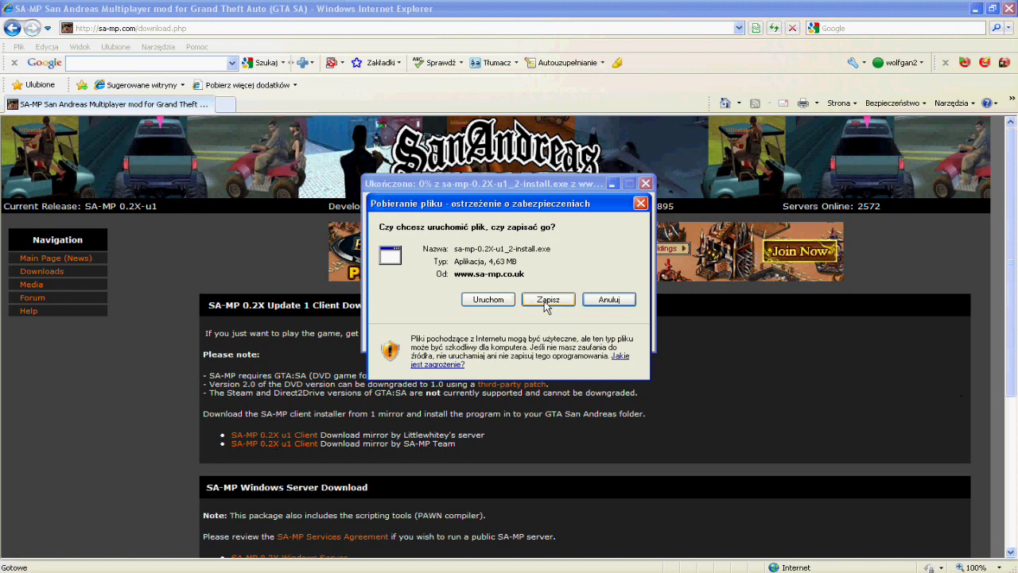
# - Switch to Notatnik and replace the existing note with "a następnie zapisujemy na dysku"
pyautogui.hotkey('alt', 'Tab')
pyautogui.hotkey('ctrl', 'a')
pyautogui.press('BackSpace')
pyautogui.write('a')
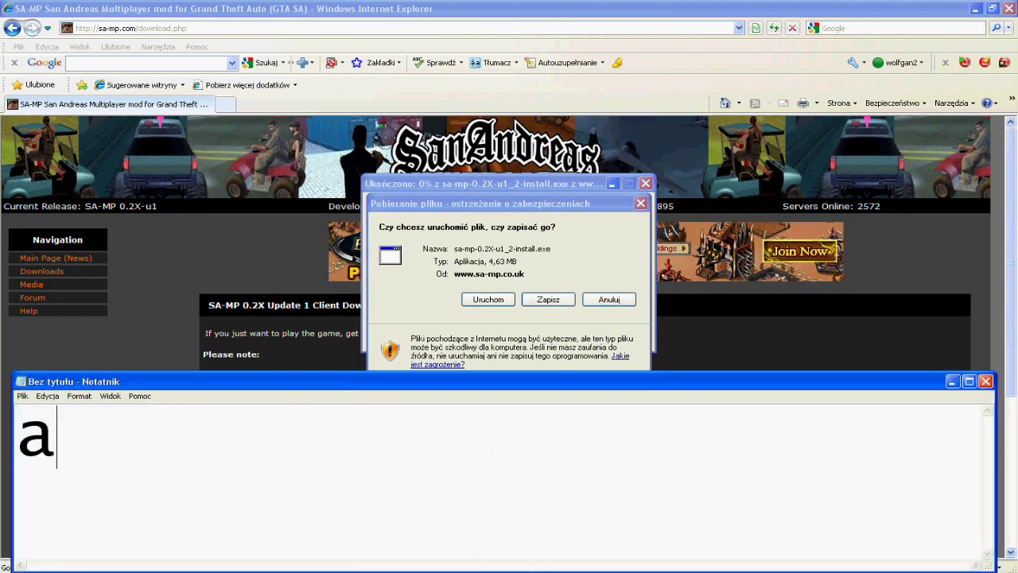
pyautogui.write(' nast')
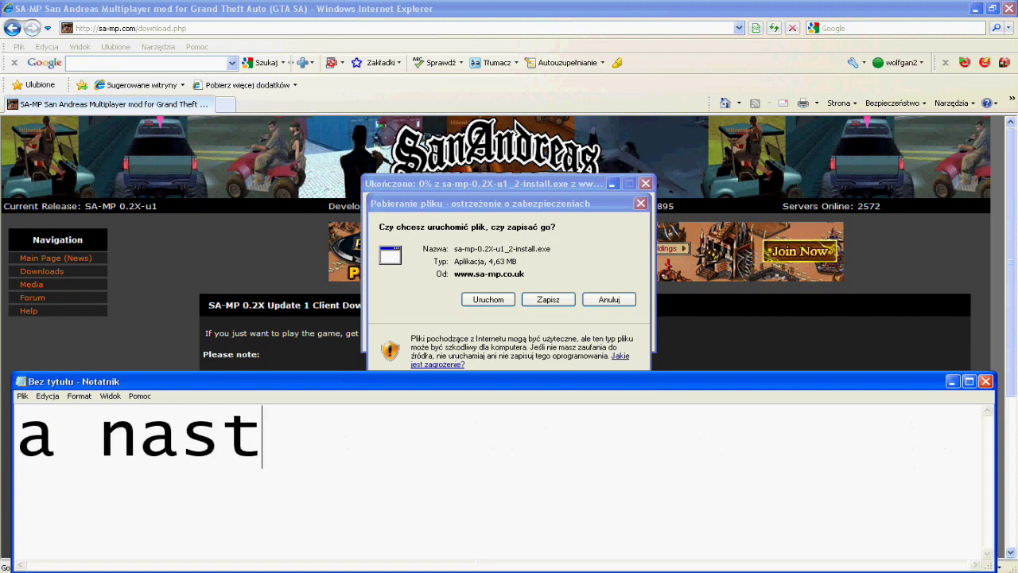
pyautogui.write('ępnie z')
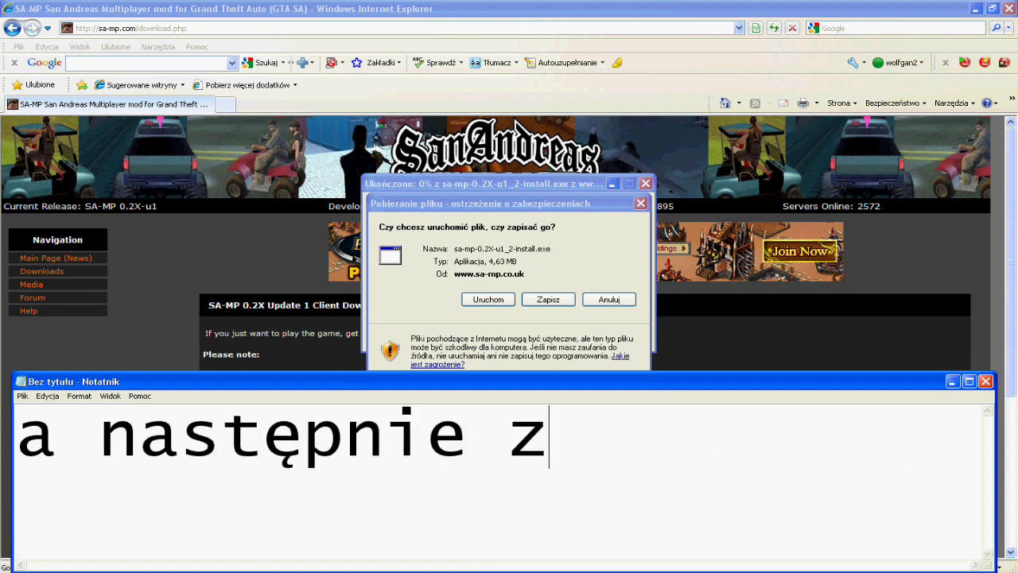
pyautogui.write('apisu')
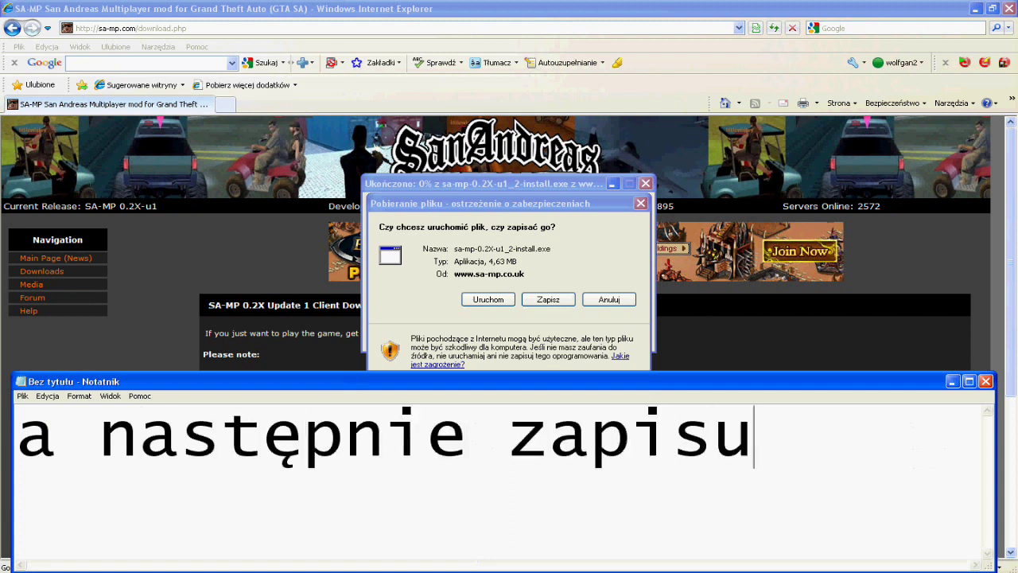
pyautogui.write('jemy na ')
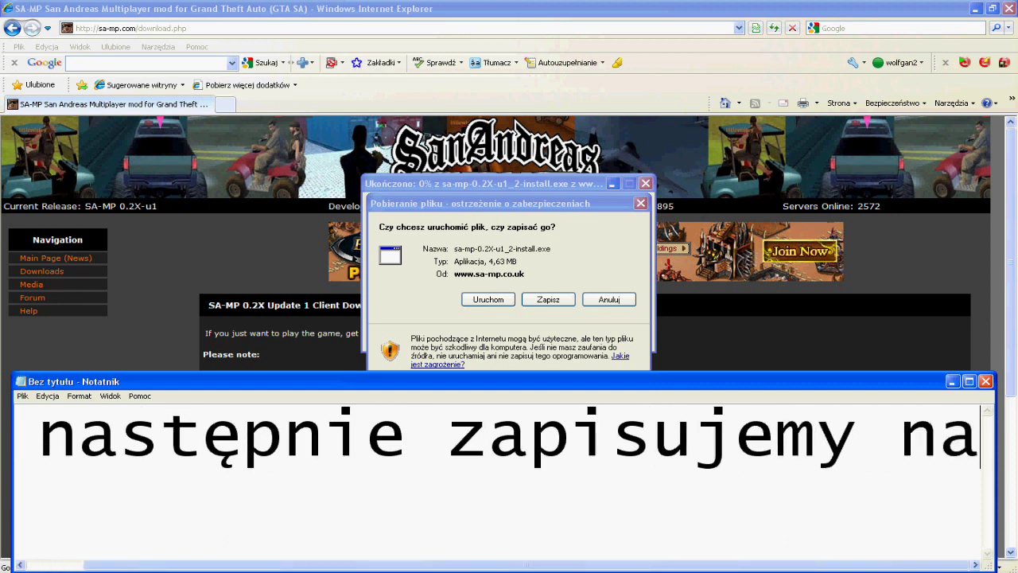
pyautogui.write('dysku')
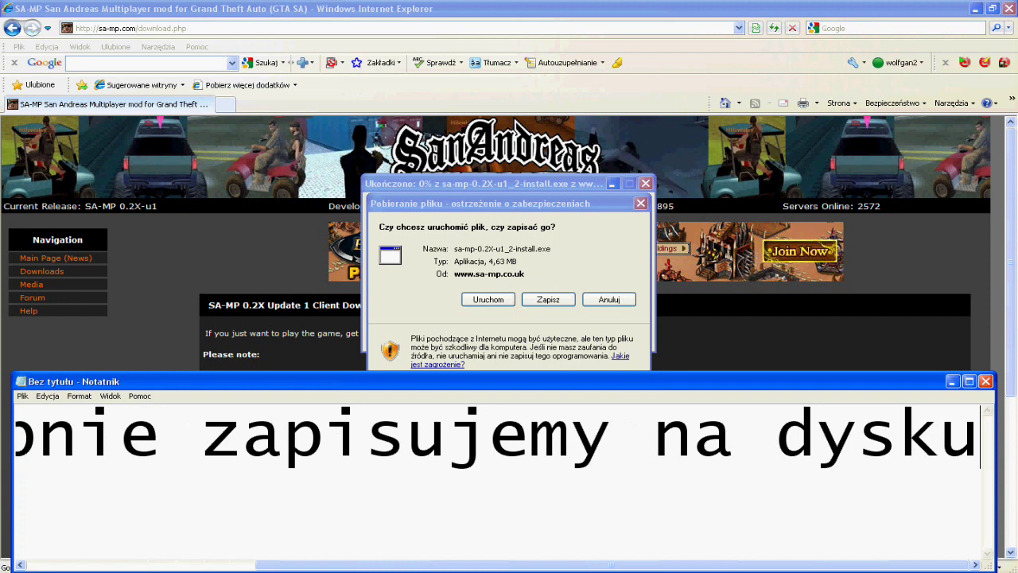
# - Continue the note with "ja w moich dokumentach" after the word "dysku"
pyautogui.write('ja')
pyautogui.press('BackSpace')
pyautogui.press('BackSpace')
pyautogui.write('ja w')
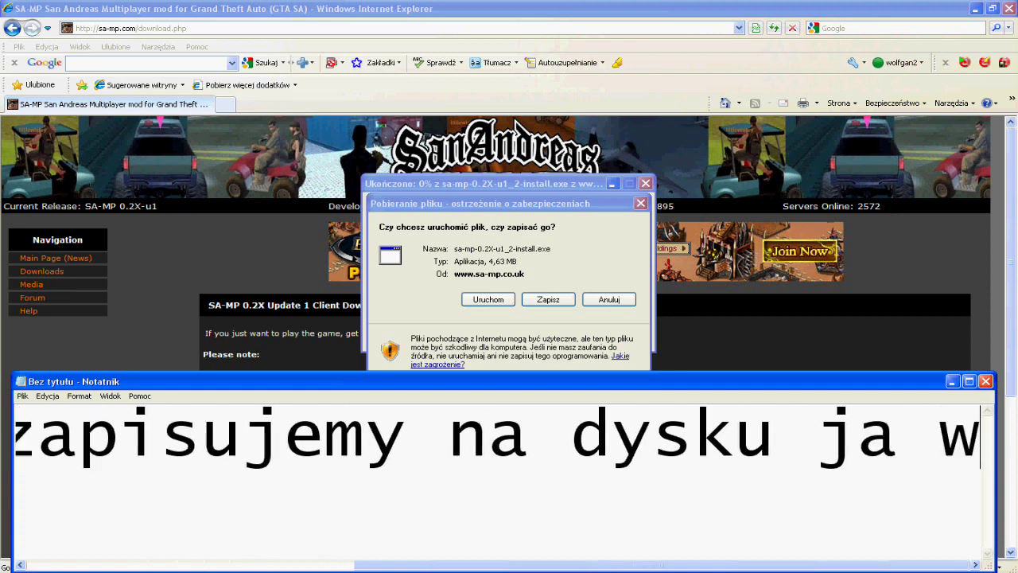
pyautogui.write(' moich d')
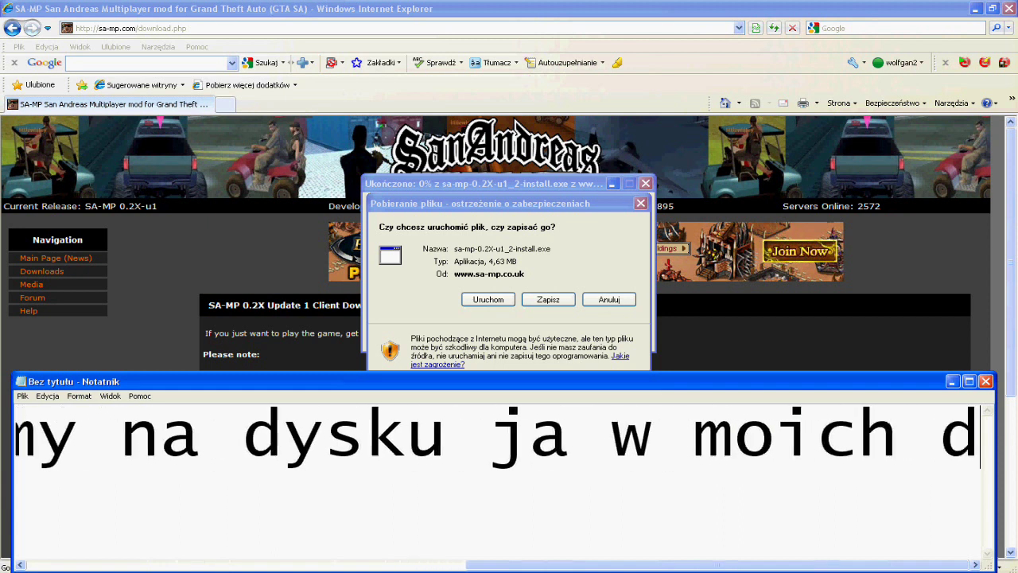
pyautogui.write('okume')
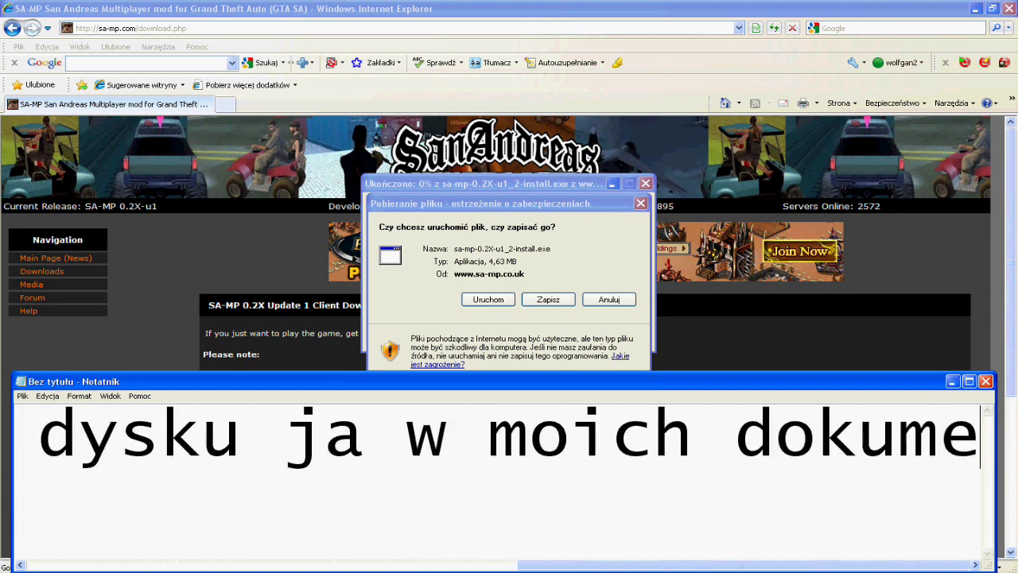
pyautogui.write('ntach')
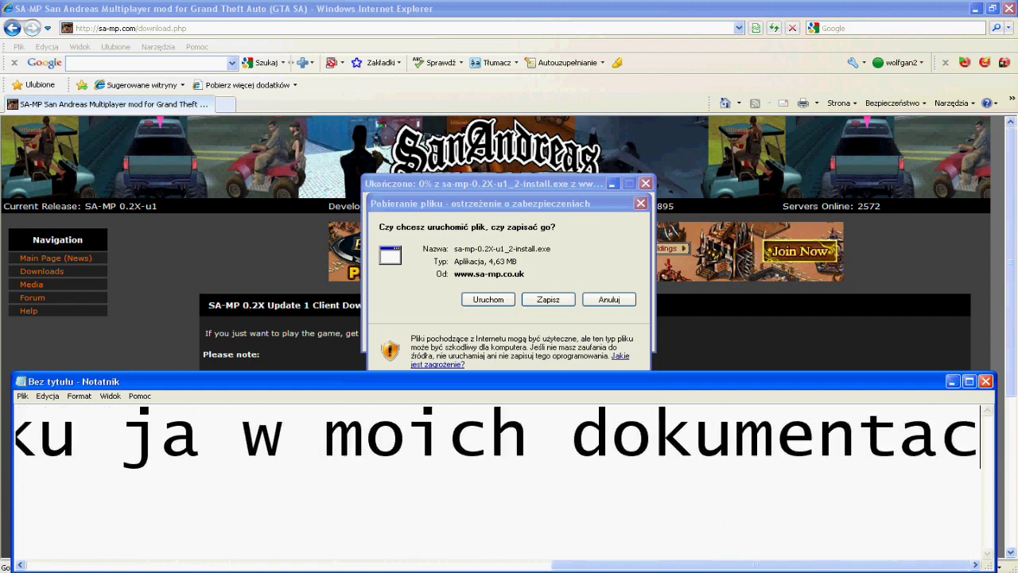
# - Save the download sa-mp-0.2X-u1_2-install.exe to the Moje dokumenty folder, replacing the existing copy
pyautogui.click(546, 227)
pyautogui.click(548, 300)
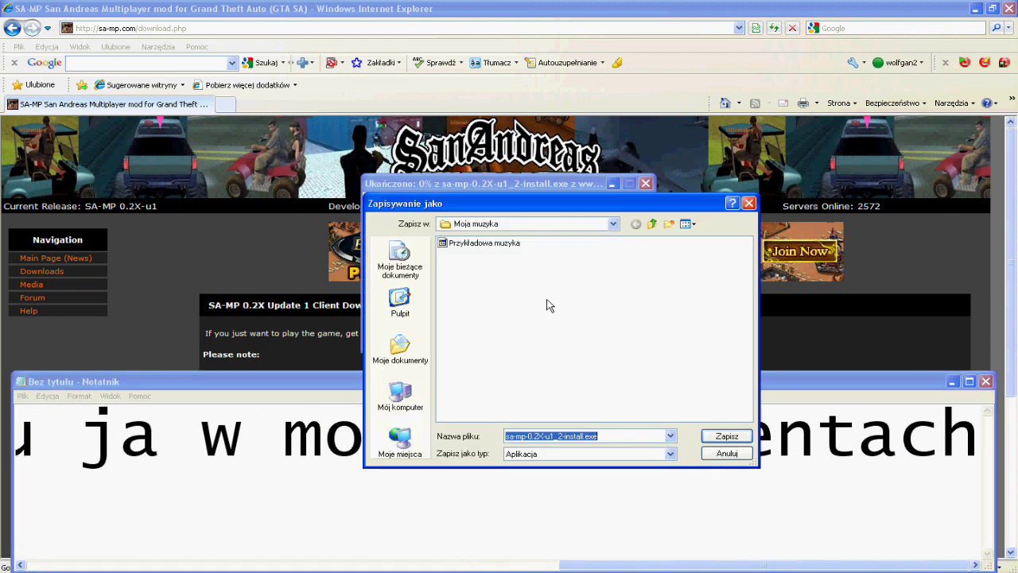
pyautogui.click(618, 436)
pyautogui.click(400, 348)
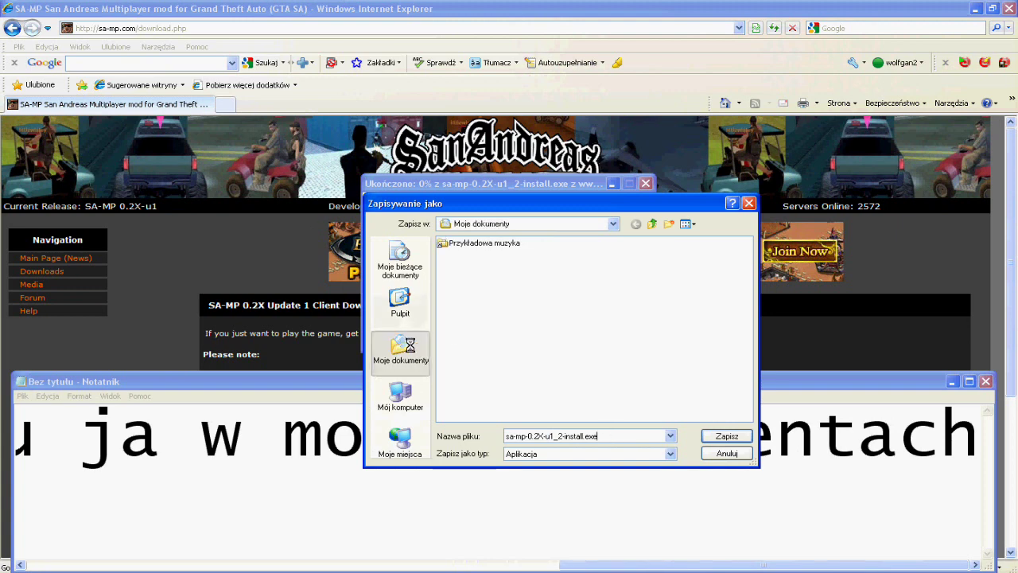
pyautogui.click(726, 437)
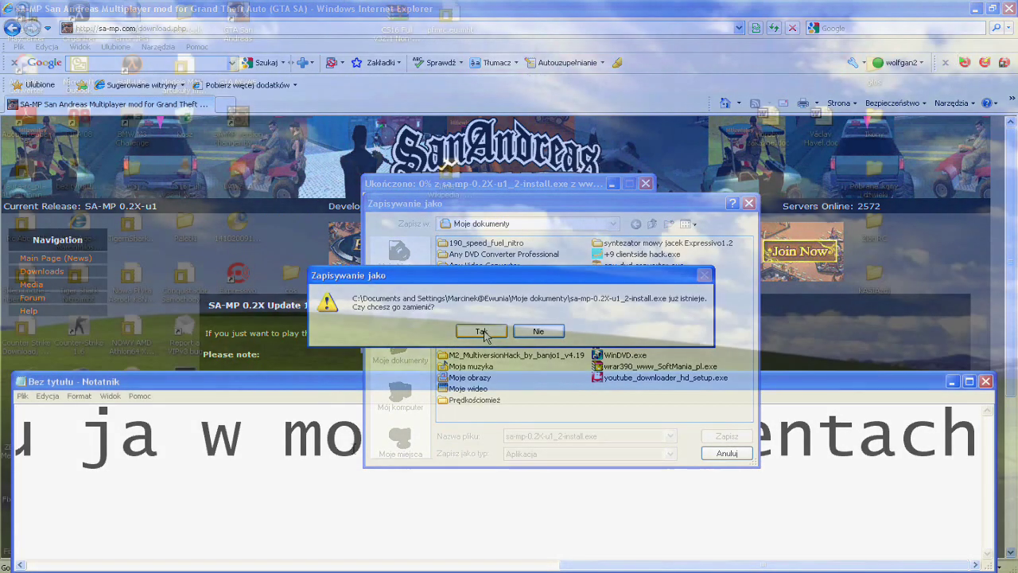
pyautogui.click(485, 332)
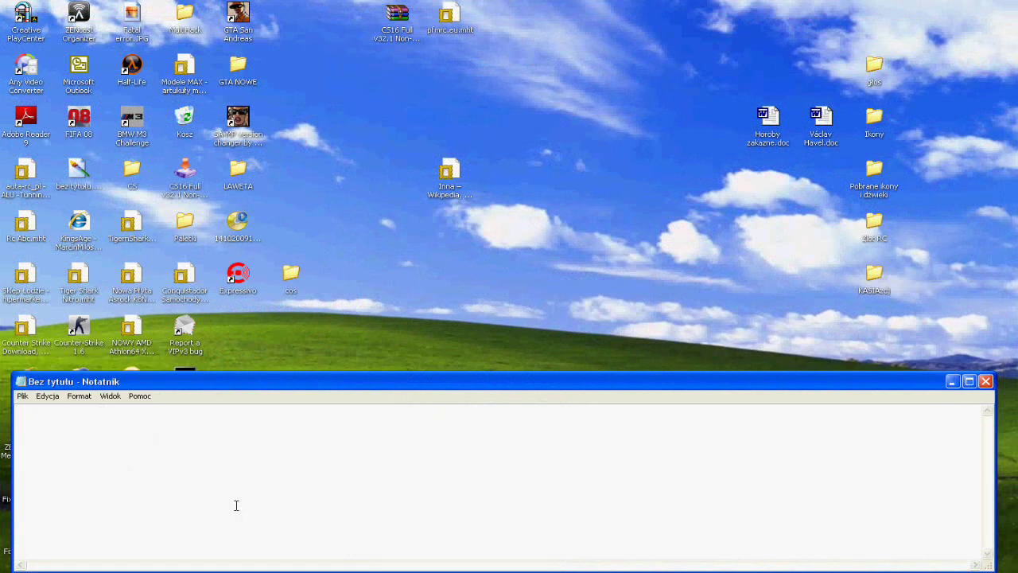
# - Write "instalujemy program tam gdzie jest GTA SA" in the empty Notatnik note
pyautogui.write('wł')
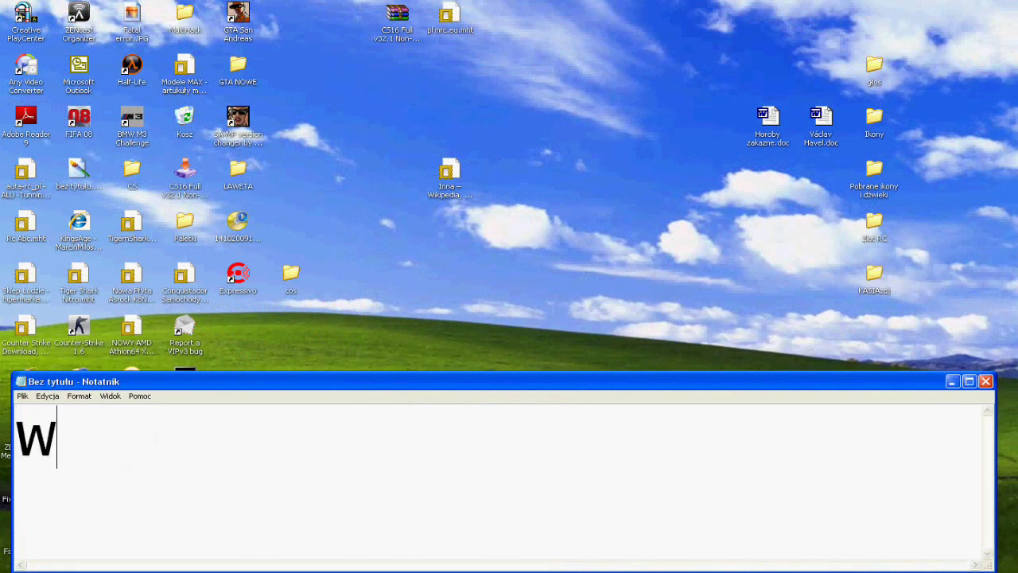
pyautogui.press('BackSpace')
pyautogui.press('BackSpace')
pyautogui.write('i')
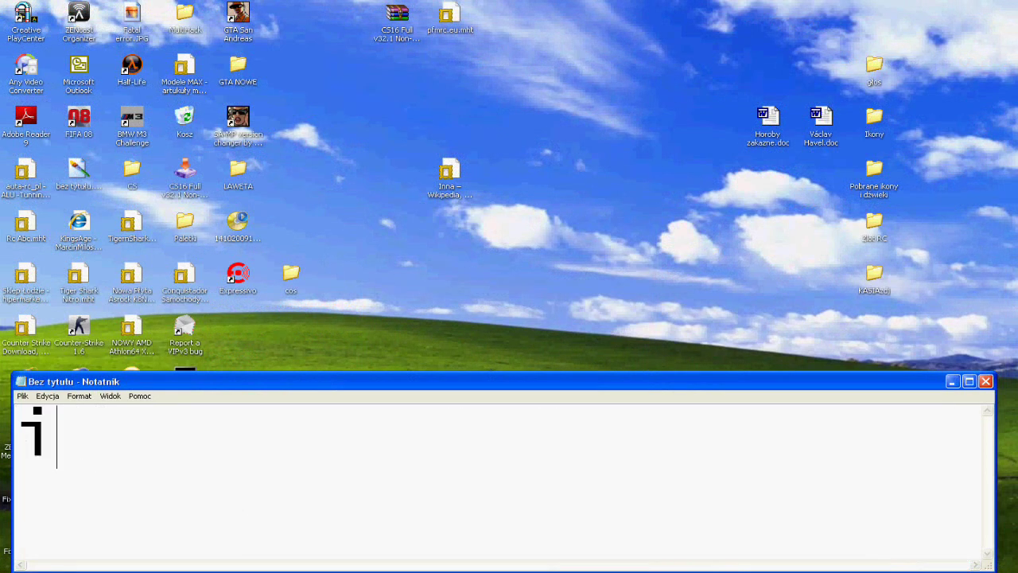
pyautogui.write('nstal')
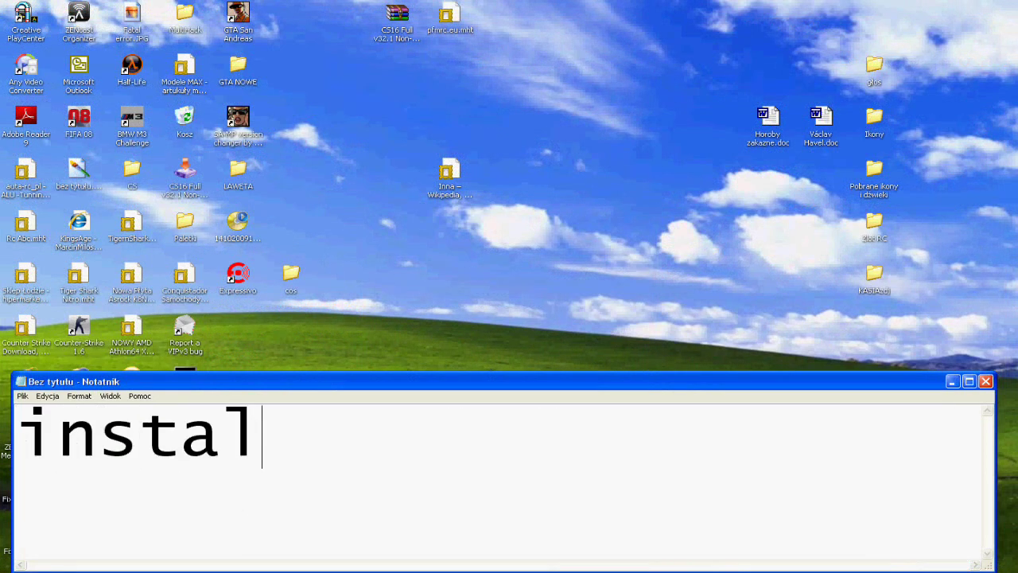
pyautogui.write('ujemy p')
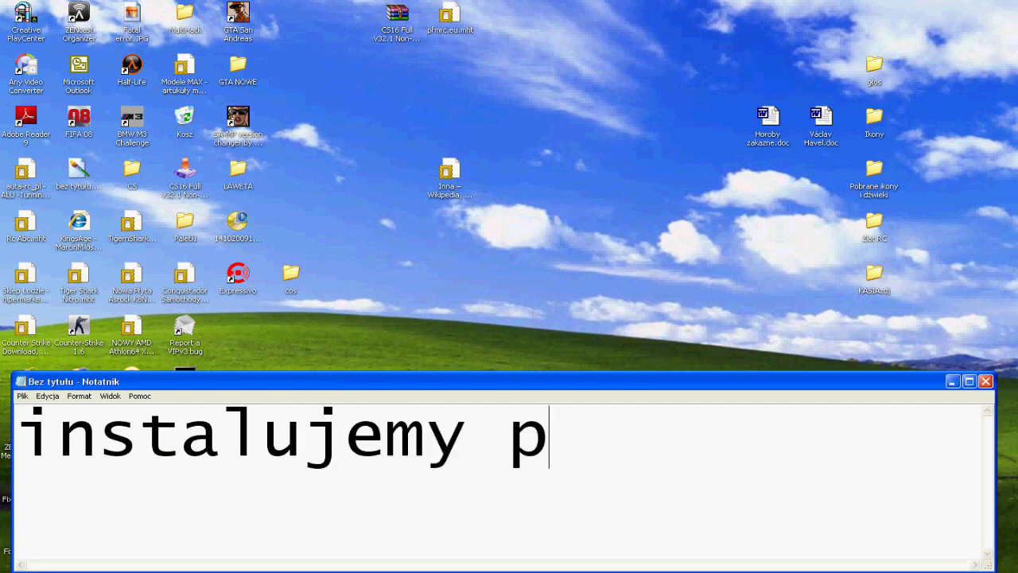
pyautogui.write('rogram ')
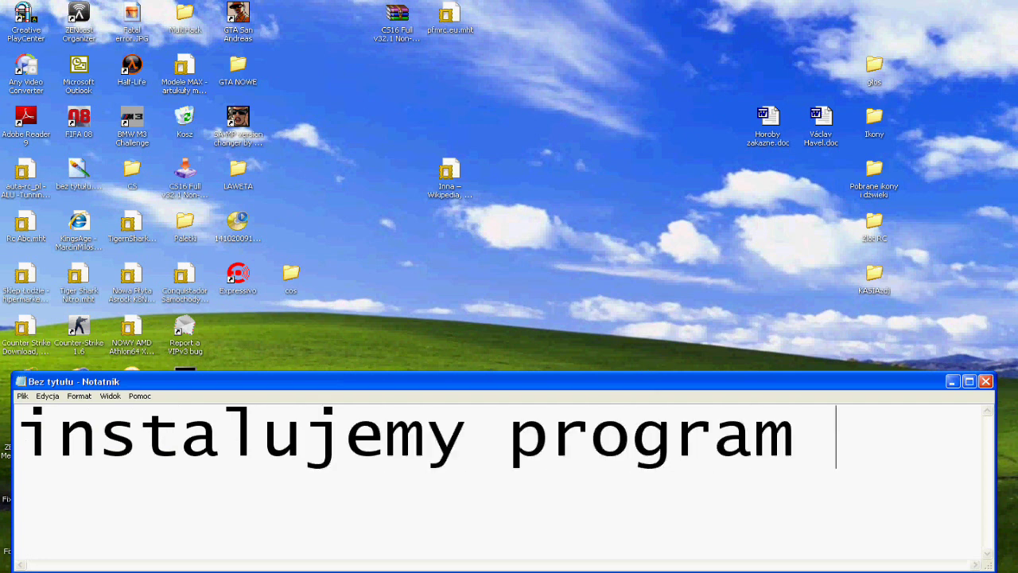
pyautogui.write('tam gdz')
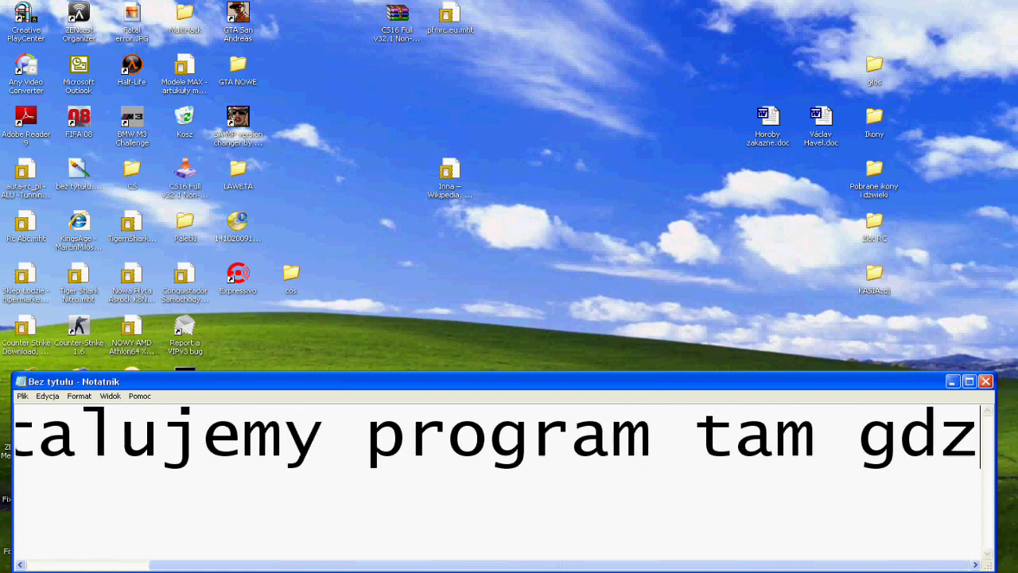
pyautogui.write('ie jest G')
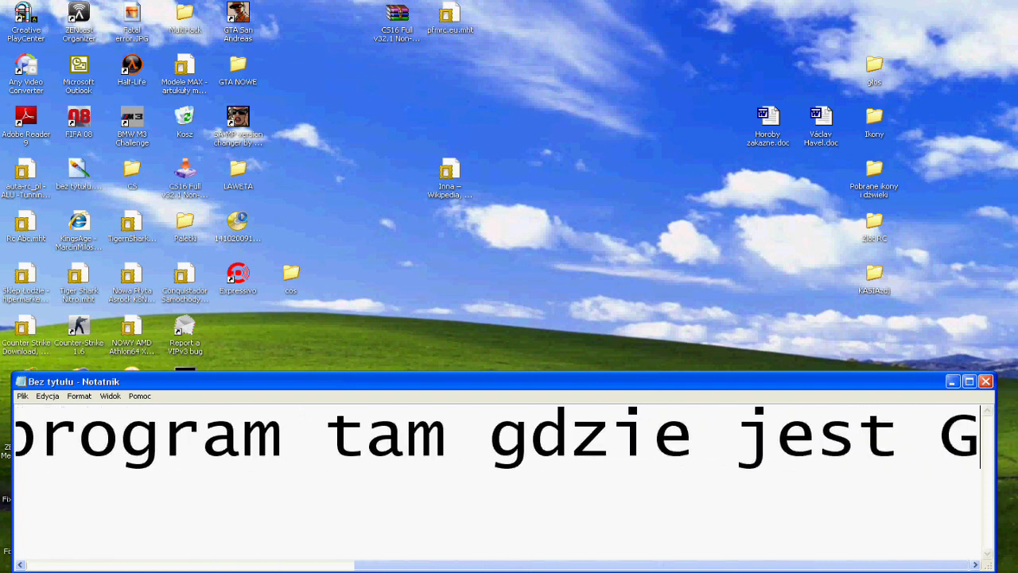
pyautogui.write('TA SA')
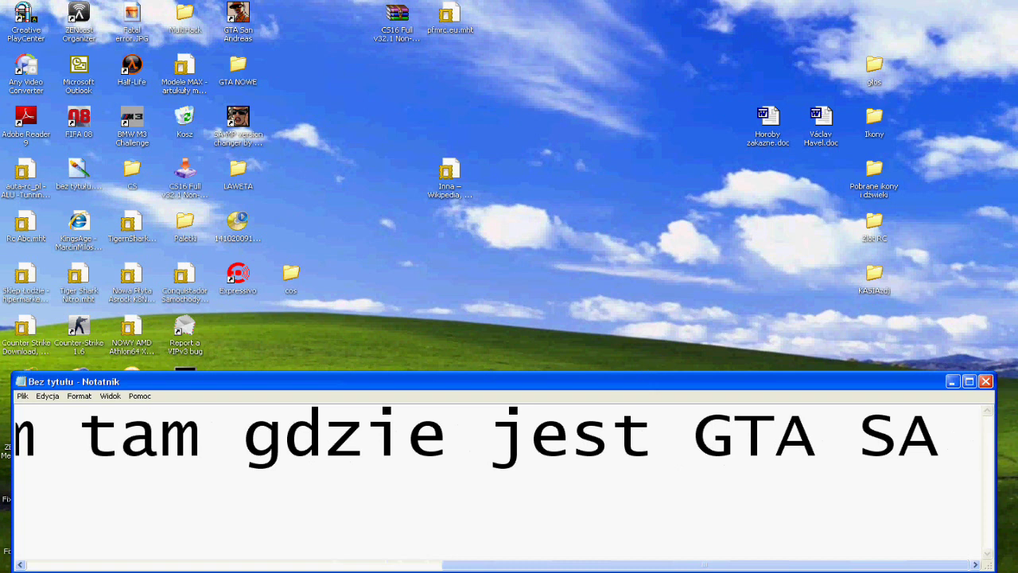
# - Add the remark "(program powinien sam to miejsce odnaleźć" to the end of the note
pyautogui.write(' (')
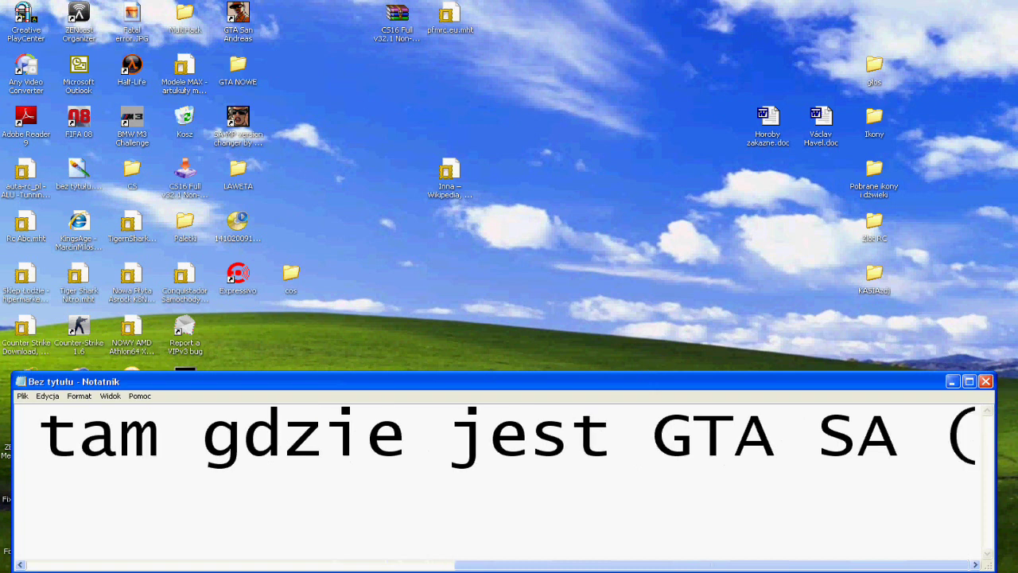
pyautogui.write('progra')
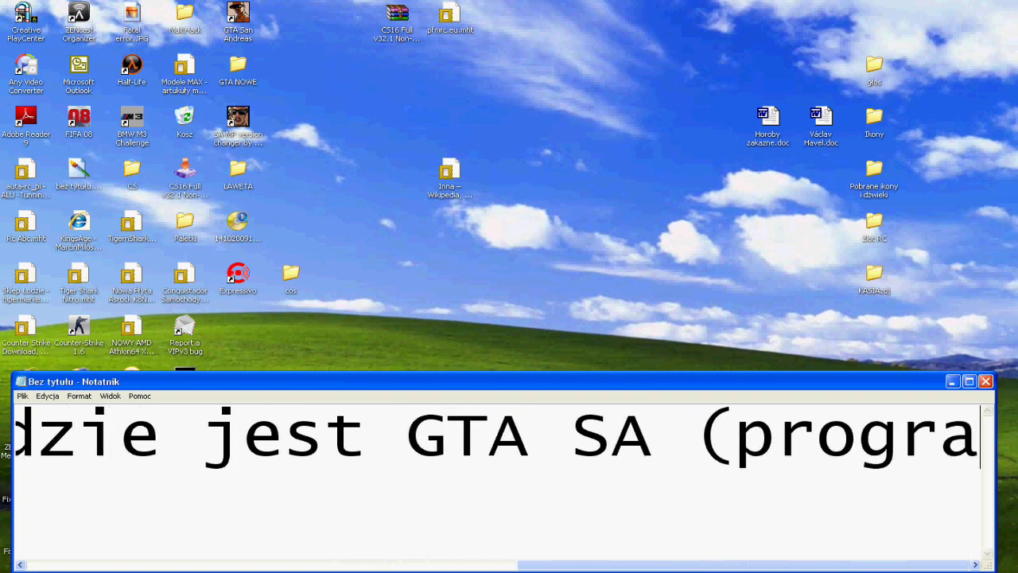
pyautogui.write('m powi')
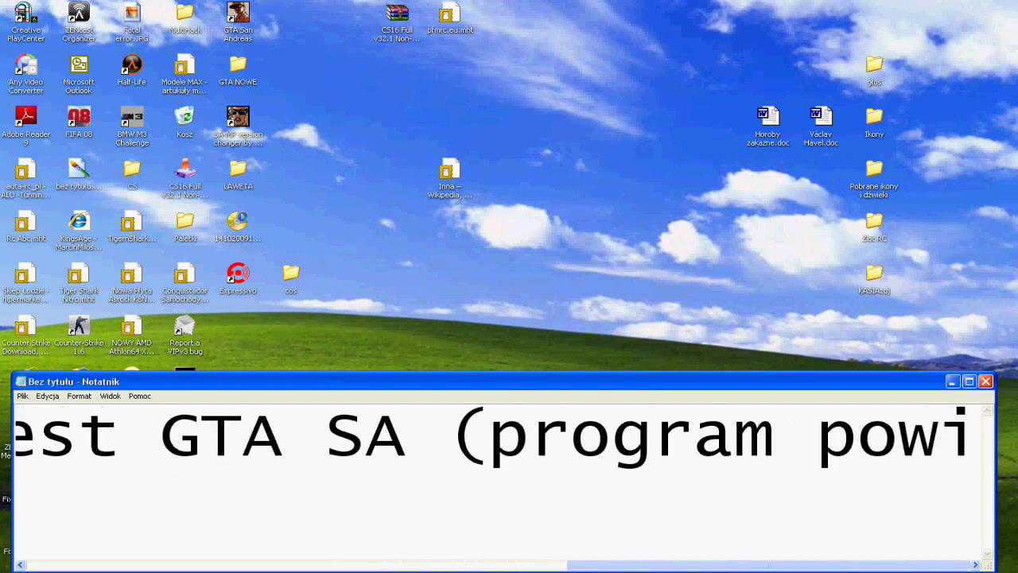
pyautogui.write('nien sam ')
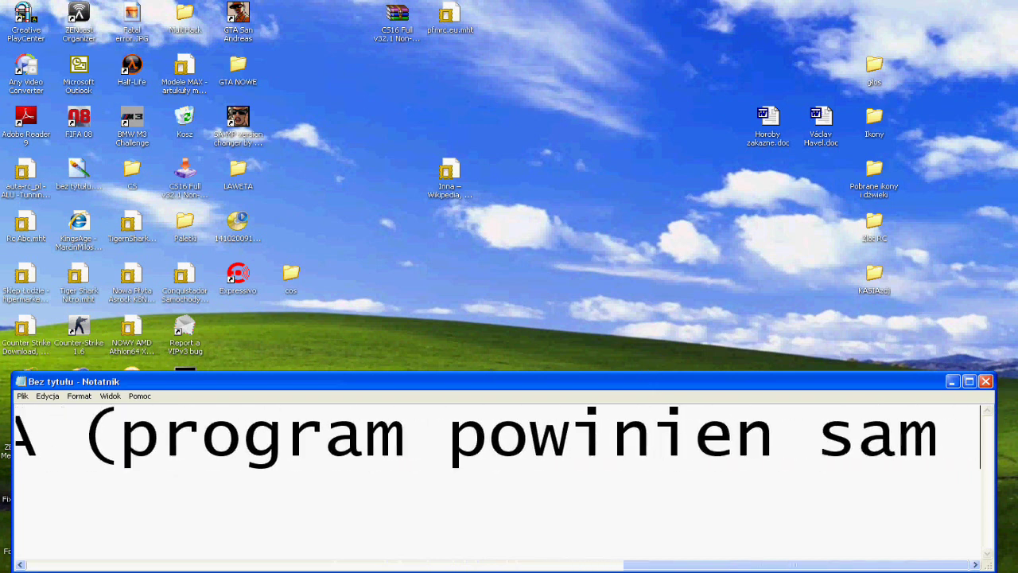
pyautogui.write('t')
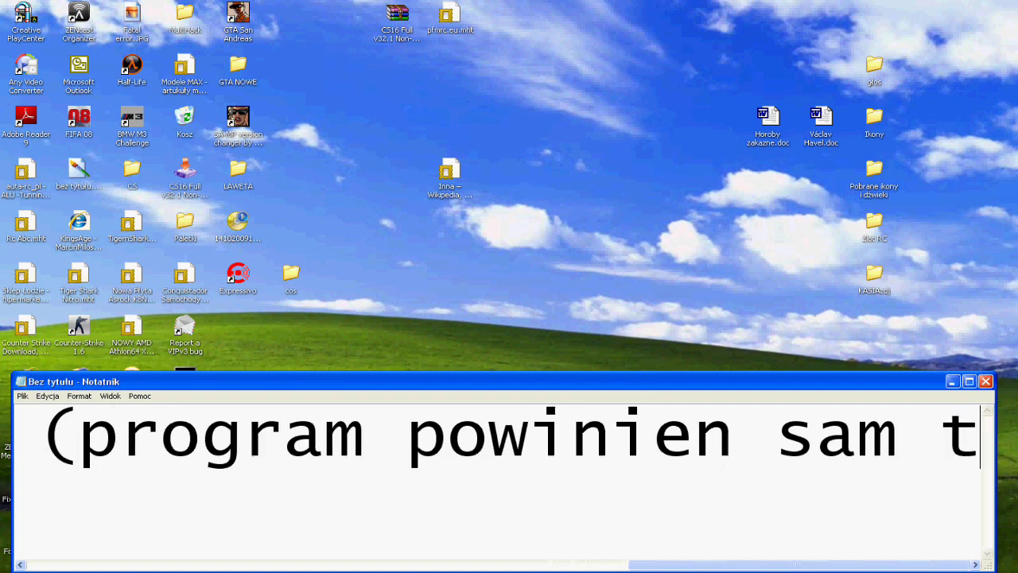
pyautogui.write('o miejs')
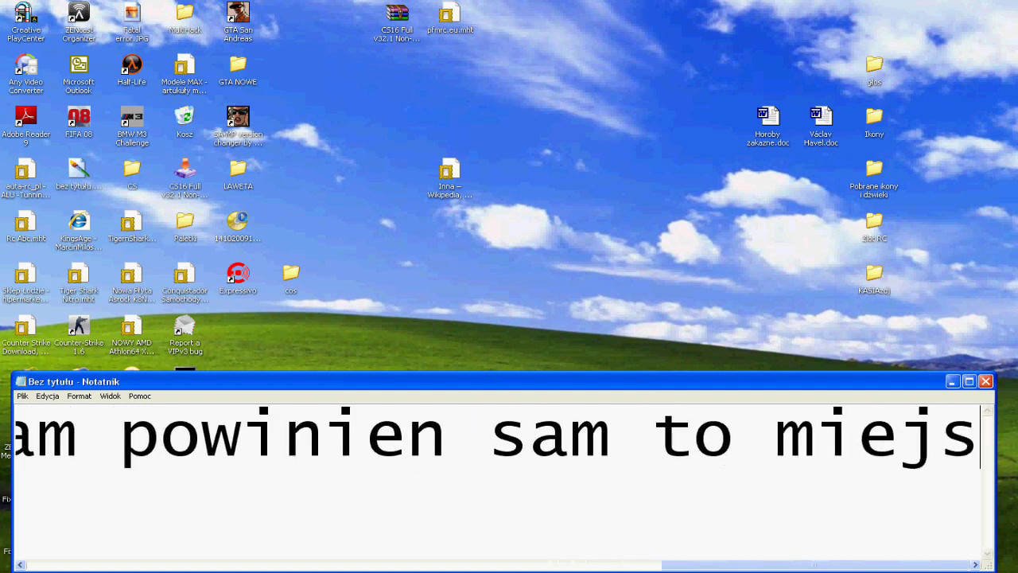
pyautogui.write('ce odnaleźć')
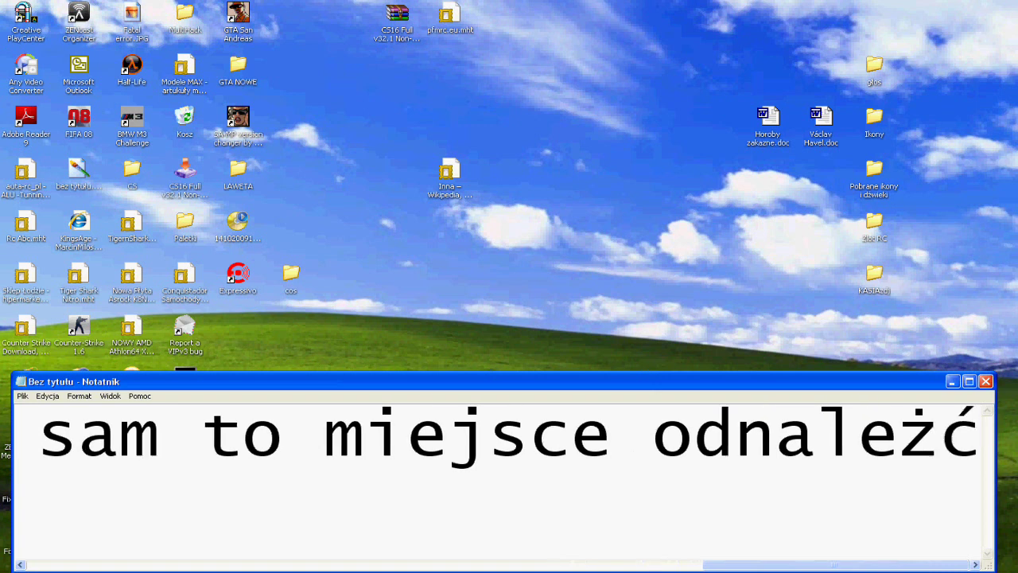
pyautogui.press('BackSpace')
pyautogui.press('BackSpace')
pyautogui.write('źć')
# - Select the whole note from its end back to the start and delete it
pyautogui.hotkey('shift', 'Left')
pyautogui.hotkey('shift', 'Left')
pyautogui.hotkey('shift', 'Left')
pyautogui.hotkey('shift', 'Left')
pyautogui.hotkey('shift', 'Left')
pyautogui.hotkey('shift', 'Left')
pyautogui.hotkey('shift', 'Left')
pyautogui.hotkey('shift', 'Left')
pyautogui.hotkey('shift', 'Left')
pyautogui.hotkey('shift', 'Left')
pyautogui.hotkey('shift', 'Left')
pyautogui.hotkey('shift', 'Left')
pyautogui.hotkey('shift', 'Left')
pyautogui.hotkey('shift', 'Left')
pyautogui.hotkey('shift', 'Left')
pyautogui.hotkey('shift', 'Left')
pyautogui.hotkey('shift', 'Left')
pyautogui.hotkey('shift', 'Left')
pyautogui.hotkey('shift', 'Left')
pyautogui.hotkey('shift', 'Left')
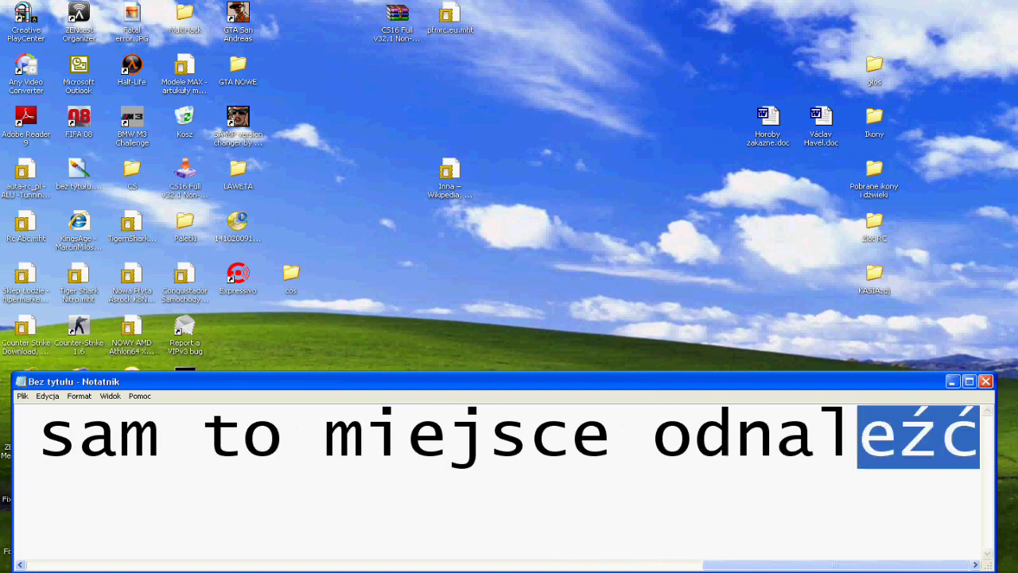
pyautogui.hotkey('shift', 'Left')
pyautogui.hotkey('shift', 'Left')
pyautogui.hotkey('shift', 'Left')
pyautogui.hotkey('shift', 'Left')
pyautogui.hotkey('shift', 'Left')
pyautogui.hotkey('shift', 'Left')
pyautogui.hotkey('shift', 'Left')
pyautogui.hotkey('shift', 'Left')
pyautogui.hotkey('shift', 'Left')
pyautogui.hotkey('shift', 'Left')
pyautogui.hotkey('shift', 'Left')
pyautogui.hotkey('shift', 'Left')
pyautogui.hotkey('shift', 'Left')
pyautogui.hotkey('shift', 'Left')
pyautogui.hotkey('shift', 'Left')
pyautogui.hotkey('shift', 'Left')
pyautogui.hotkey('shift', 'Left')
pyautogui.hotkey('shift', 'Left')
pyautogui.hotkey('shift', 'Left')
pyautogui.hotkey('shift', 'Left')
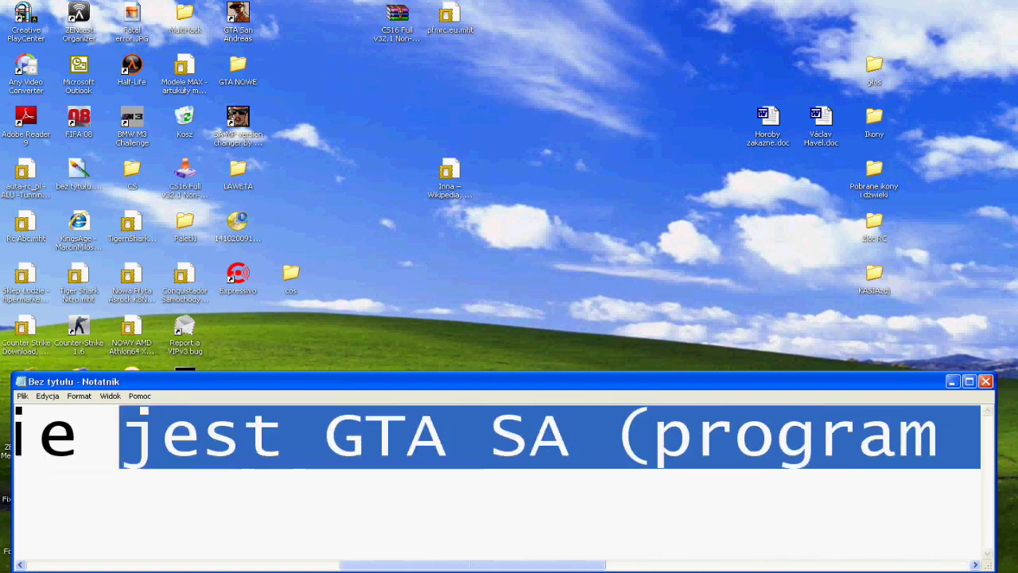
pyautogui.hotkey('shift', 'Left')
pyautogui.hotkey('shift', 'Left')
pyautogui.hotkey('shift', 'Left')
pyautogui.hotkey('shift', 'Left')
pyautogui.hotkey('shift', 'Left')
pyautogui.press('Delete')
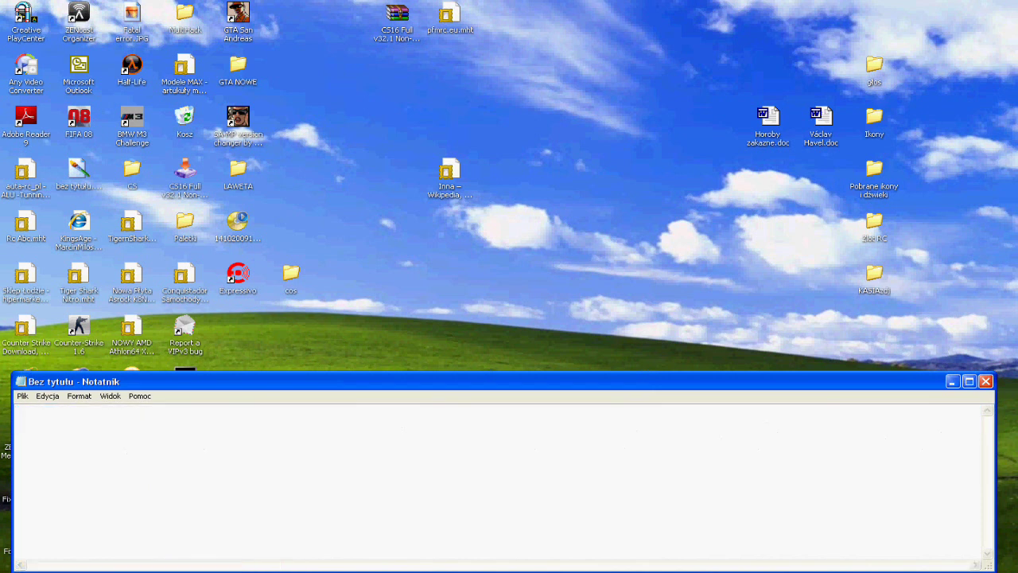
# - Run sa-mp-0.2X-u1_2-install.exe from the Moje dokumenty folder and advance the setup to the install location page
pyautogui.press('super')
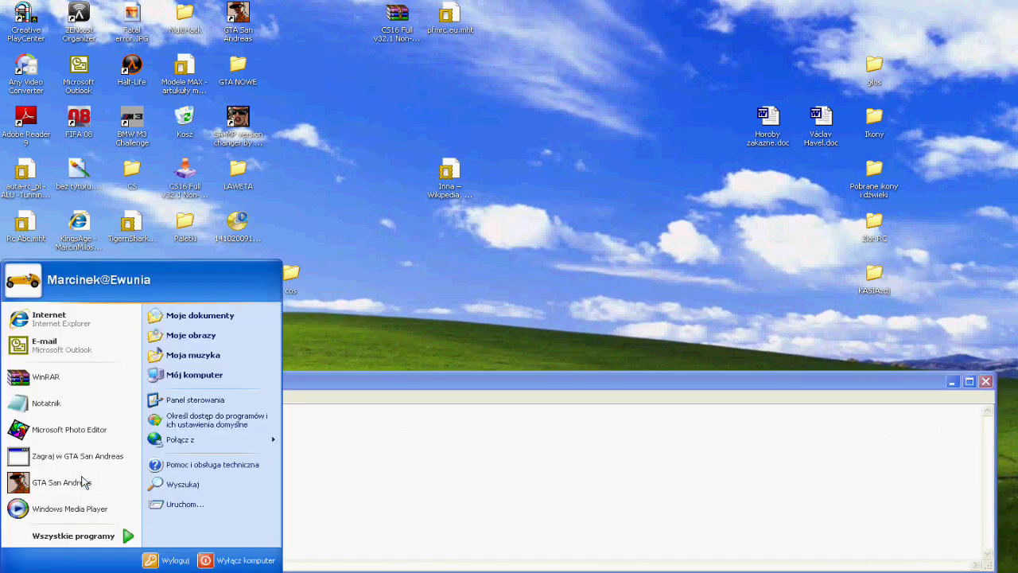
pyautogui.click(200, 316)
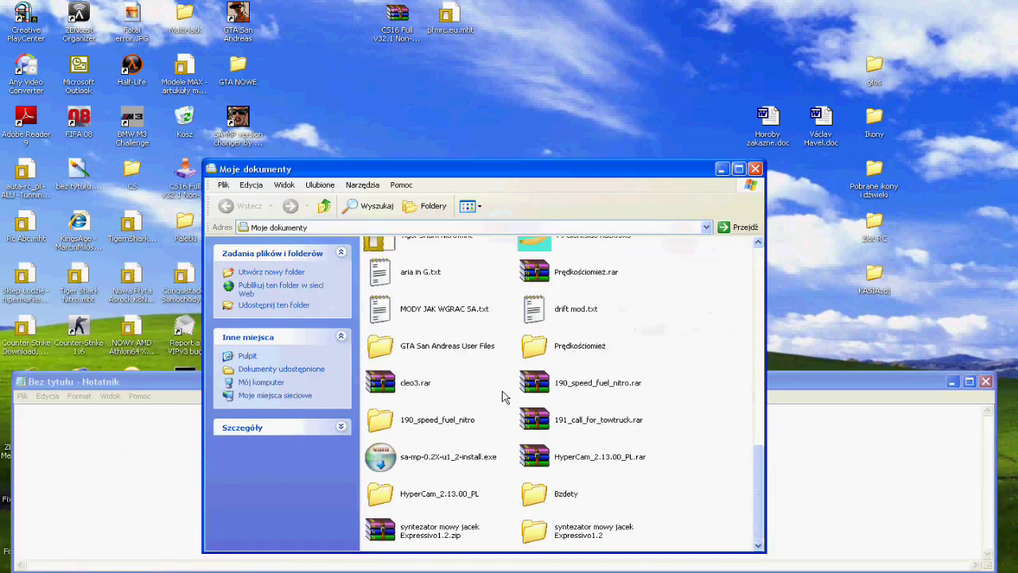
pyautogui.click(423, 464)
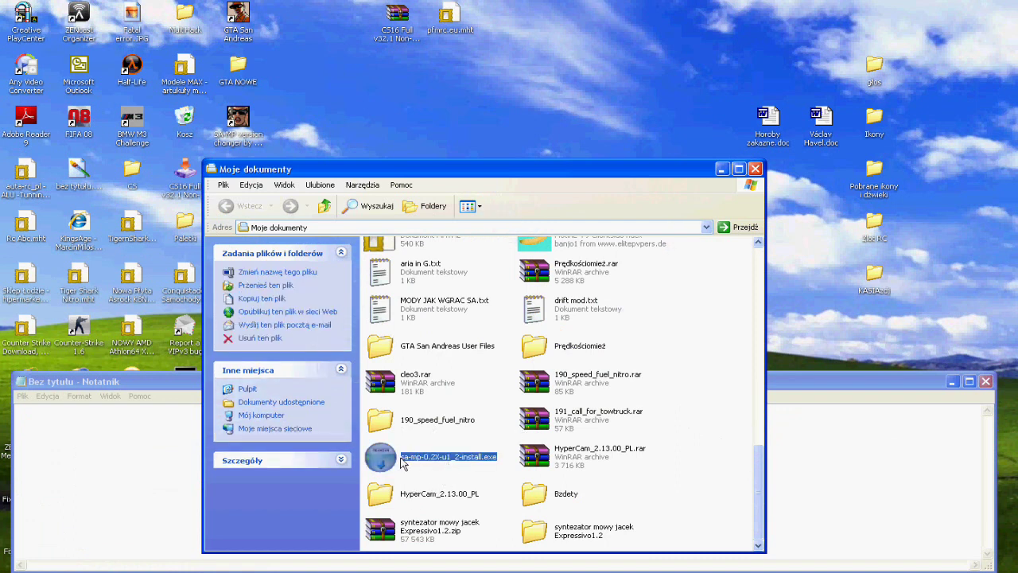
pyautogui.doubleClick(403, 465)
pyautogui.click(554, 304)
pyautogui.click(589, 401)
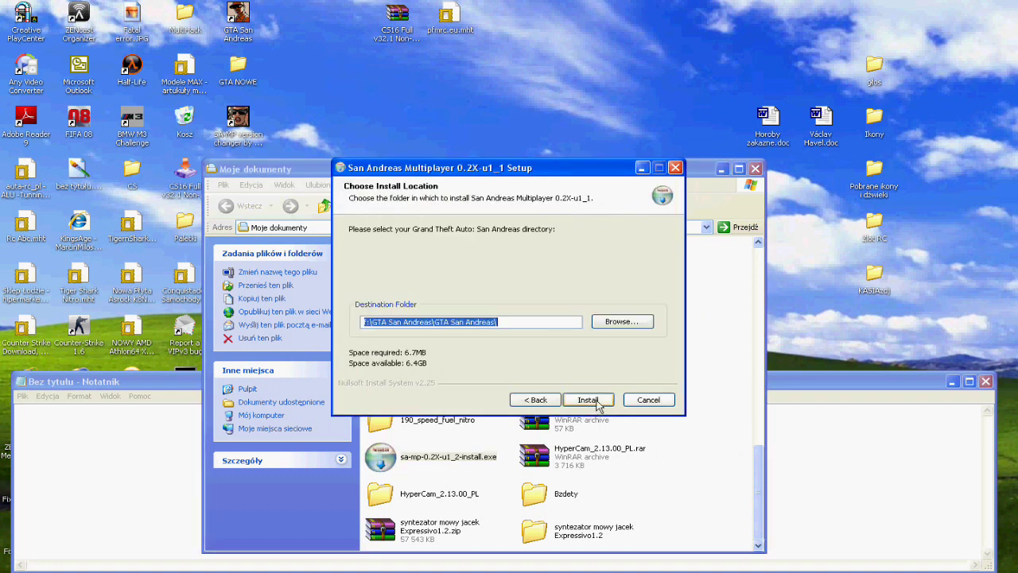
pyautogui.moveTo(512, 320); pyautogui.dragTo(543, 334)
# - Write "Ja powinienem zainstalować go tu" in the empty Notatnik note
pyautogui.click(780, 409)
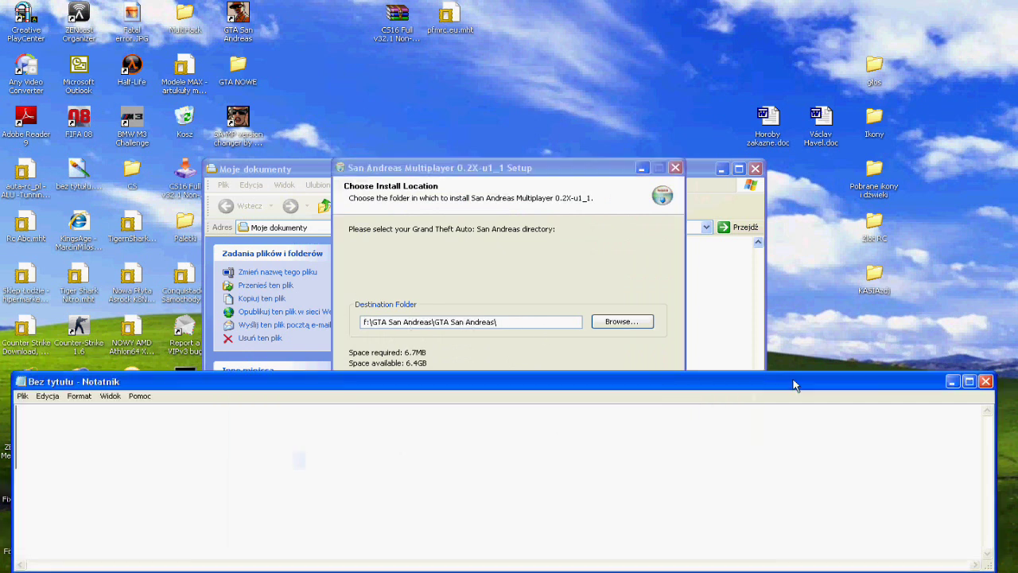
pyautogui.write('J')
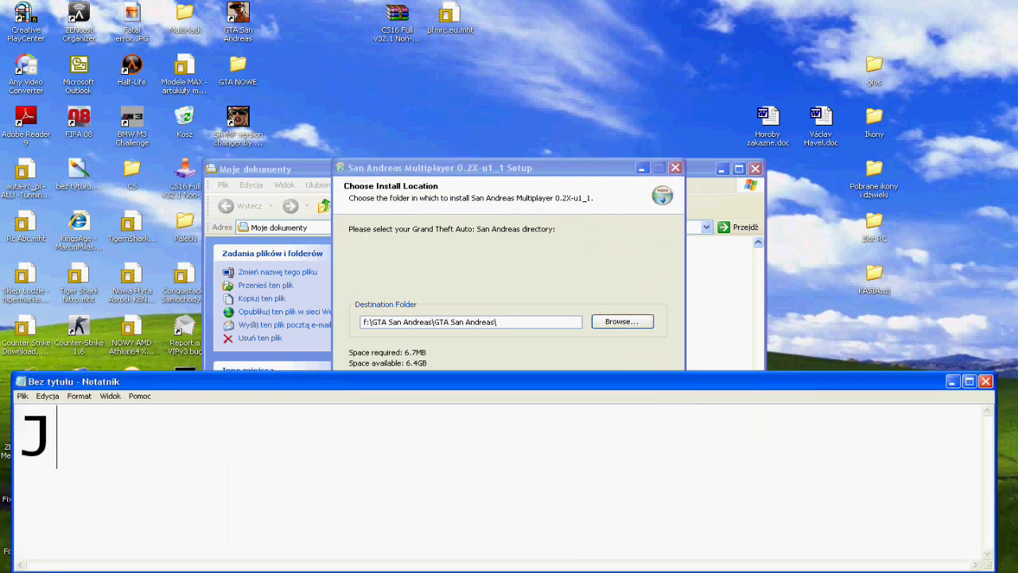
pyautogui.write('a pow')
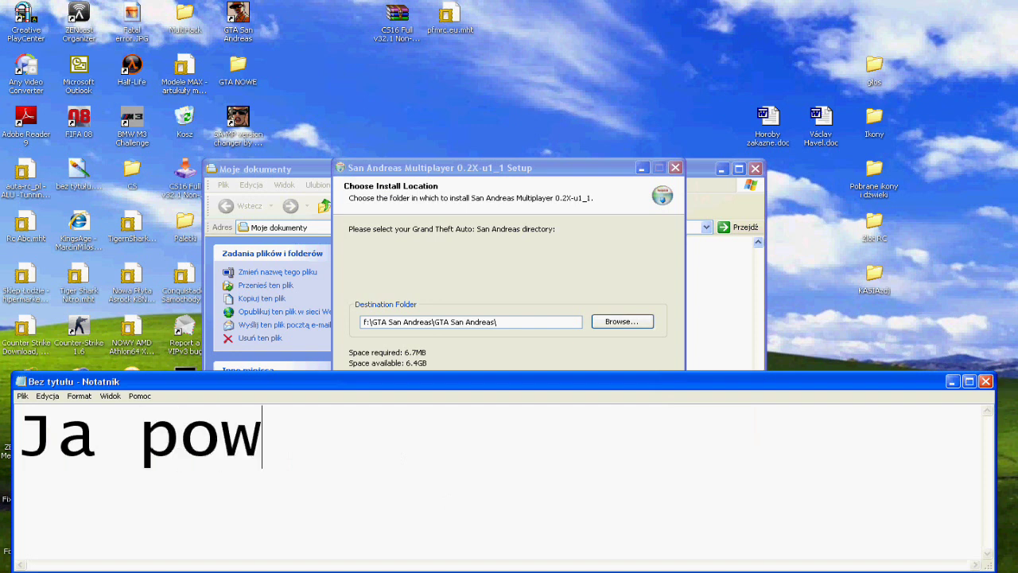
pyautogui.write('inienem ')
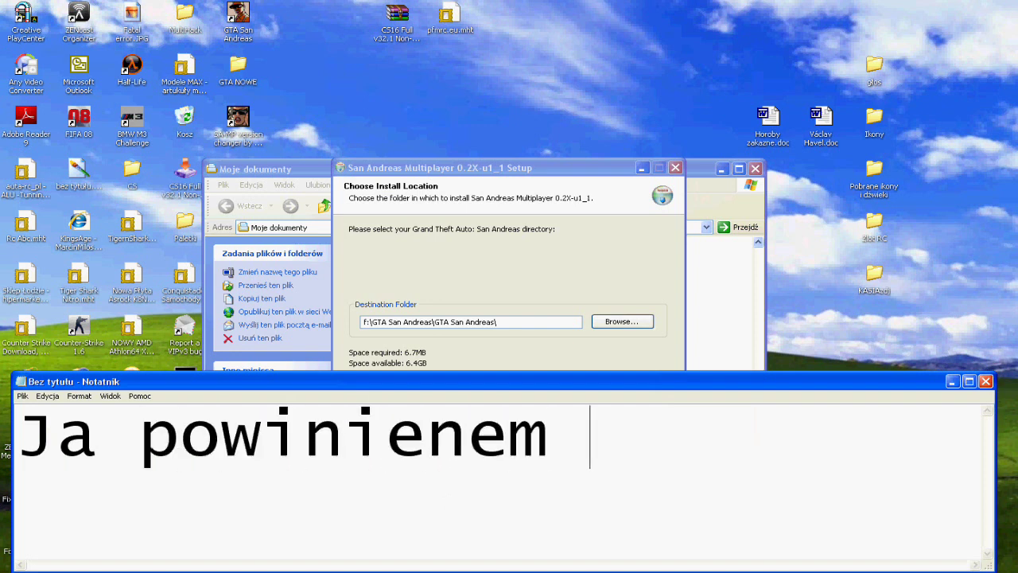
pyautogui.write('zainsta')
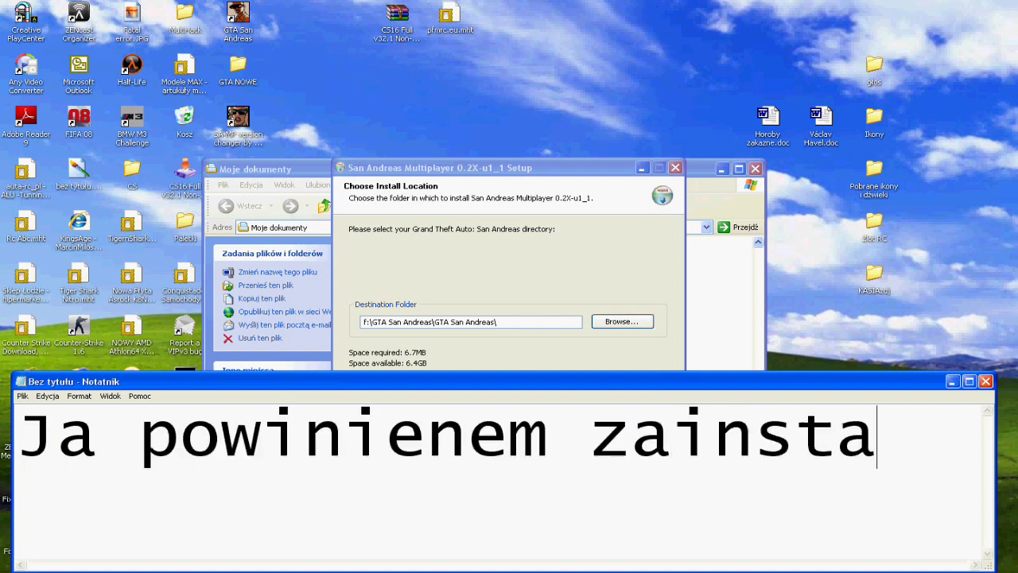
pyautogui.write('lować ')
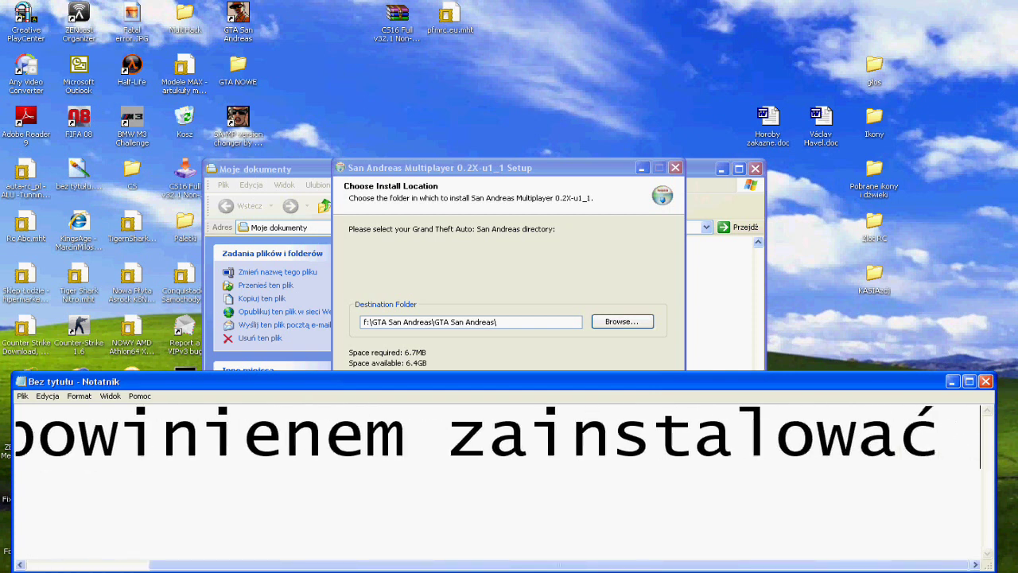
pyautogui.write('go tu')
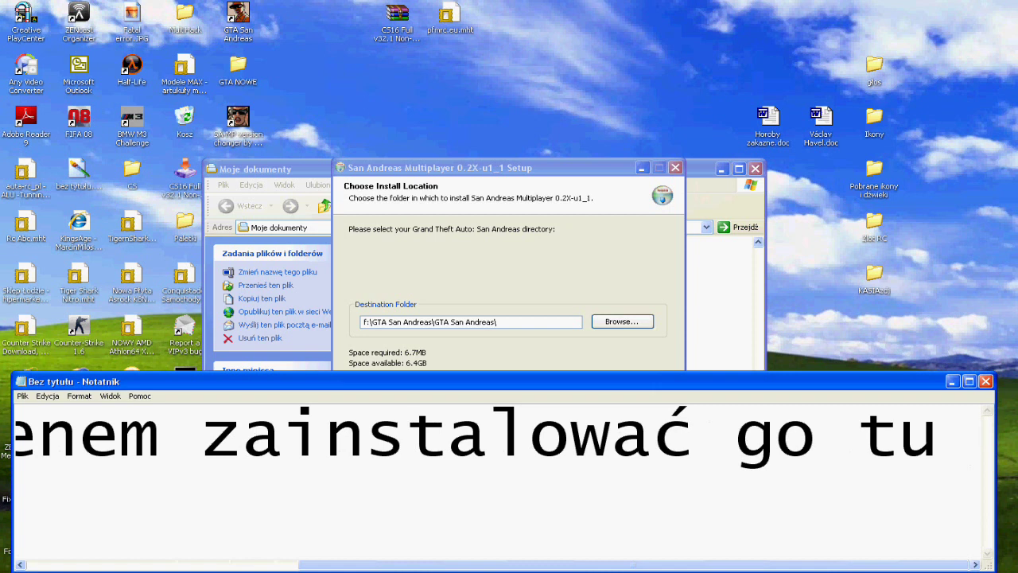
# - Replace the whole note with "ja nie instaluje go z powodu że już go mam!!!"
pyautogui.press('BackSpace')
pyautogui.hotkey('ctrl', 'a')
pyautogui.write('ja ')
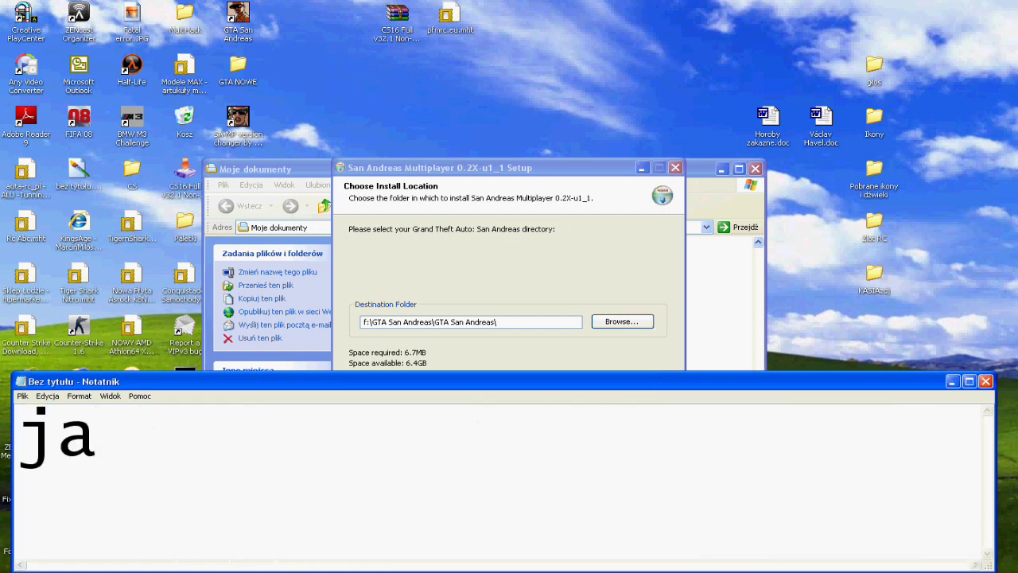
pyautogui.write('nie i')
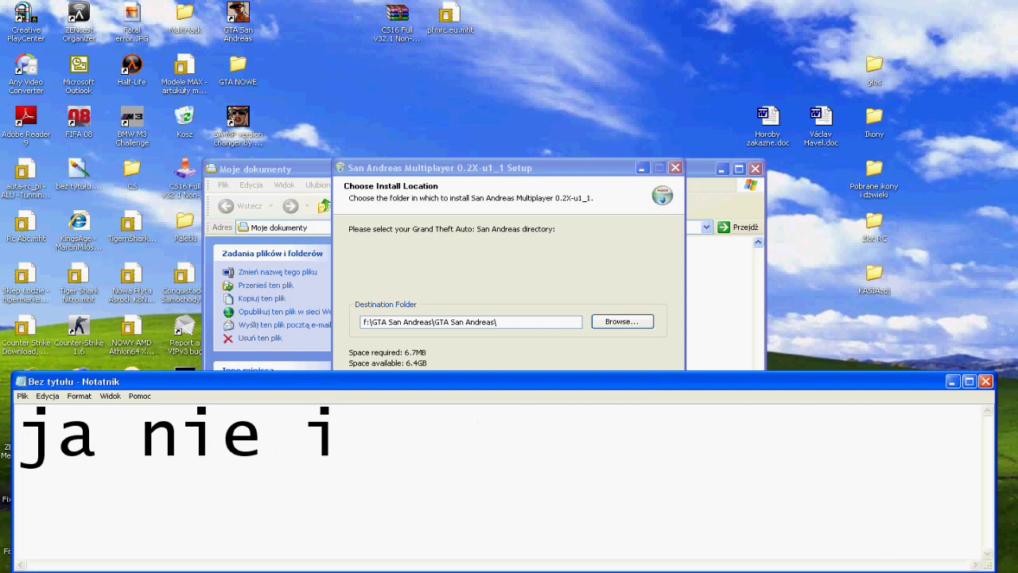
pyautogui.write('nstal')
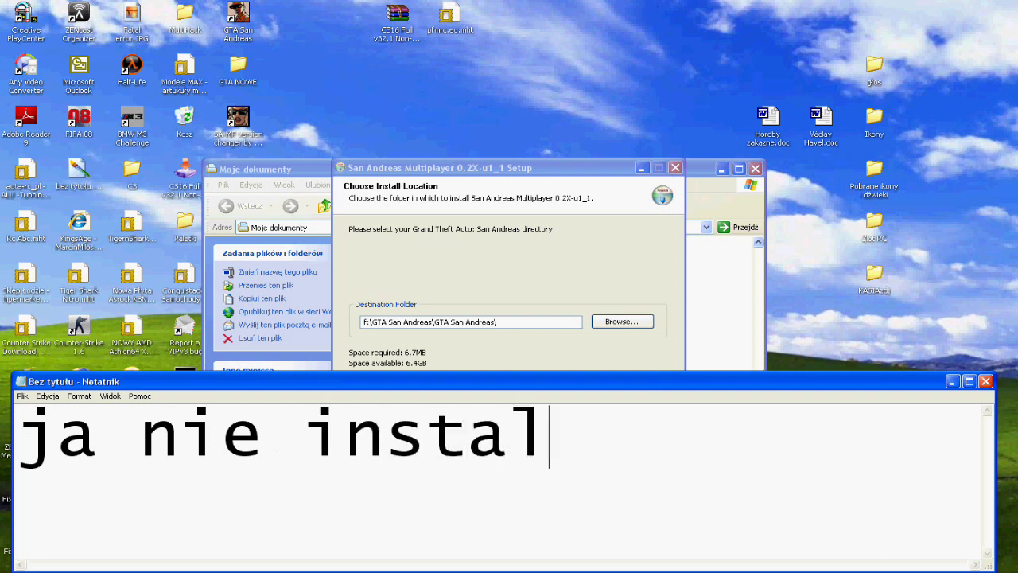
pyautogui.write('uje go z powod')
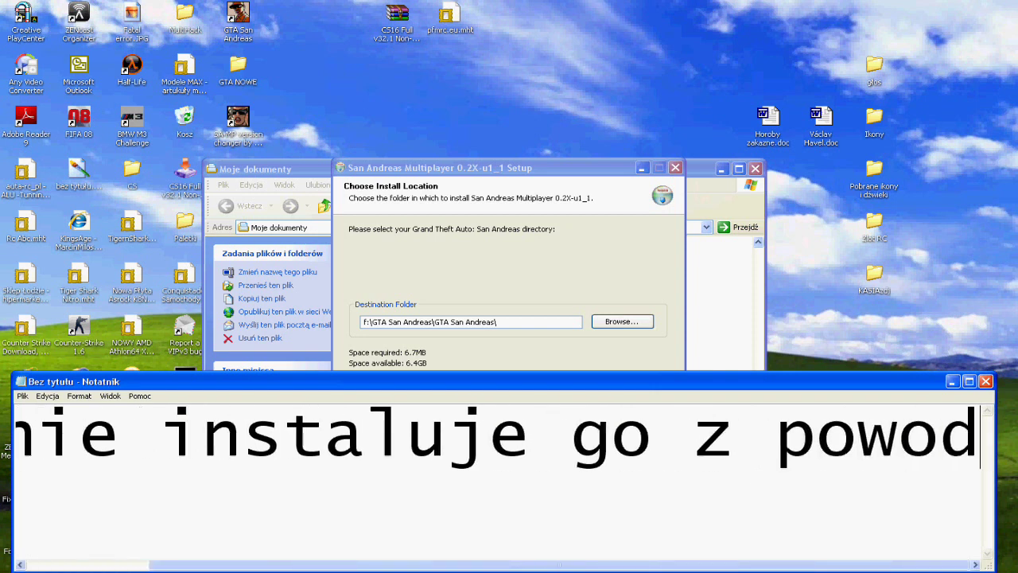
pyautogui.write('u że')
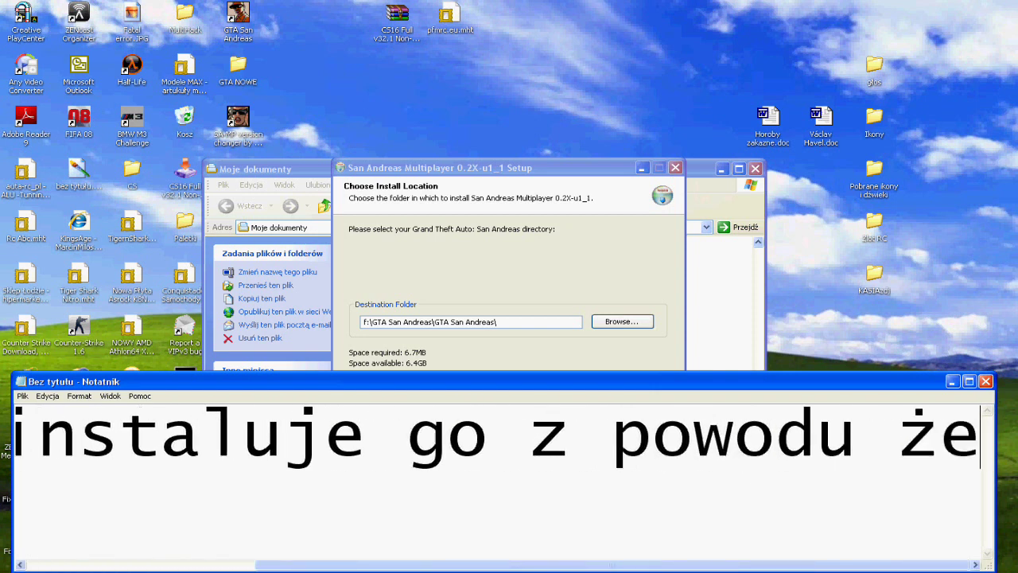
pyautogui.write(' ju')
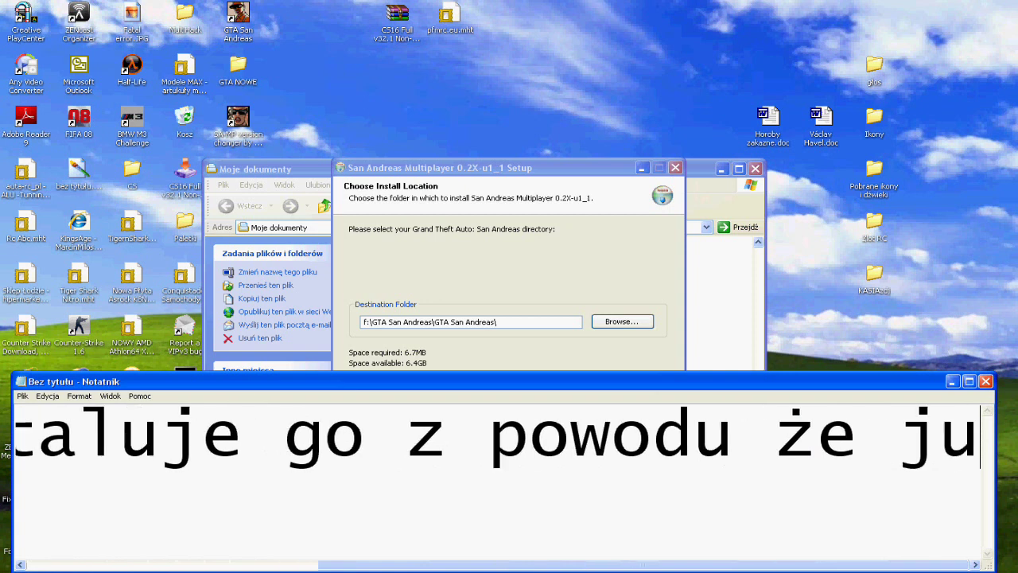
pyautogui.write('ż go mam')
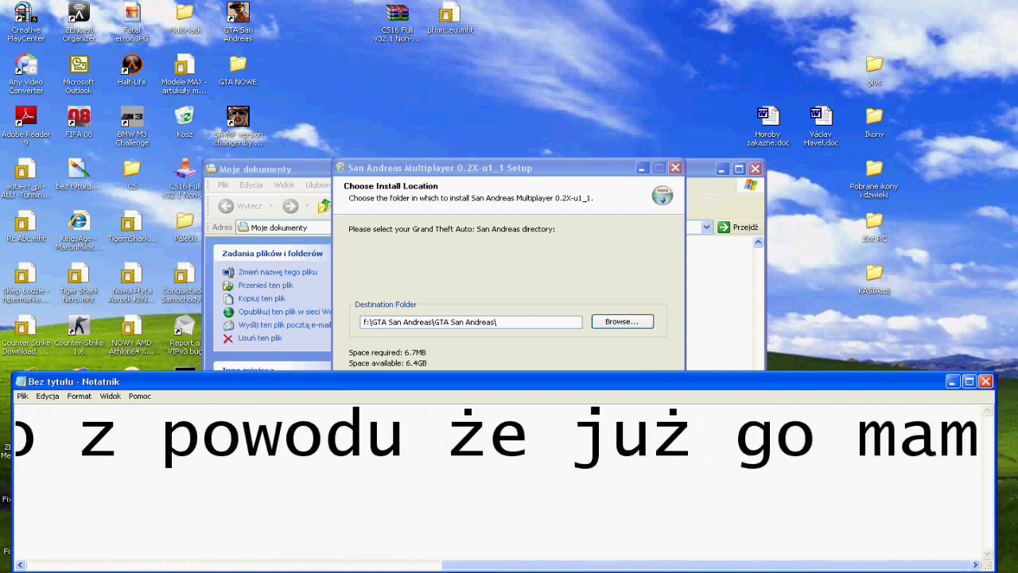
pyautogui.write('!!!')
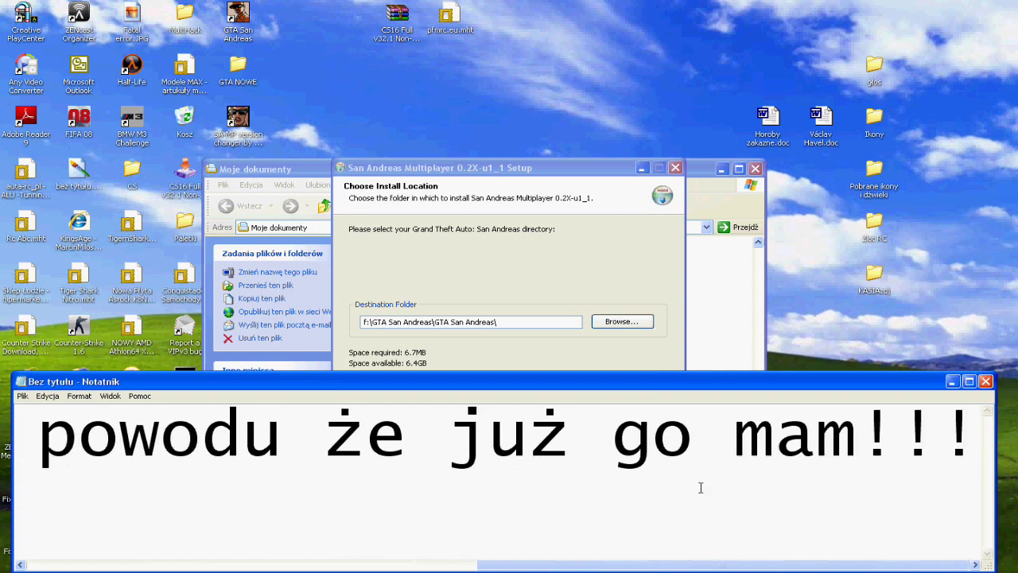
# - Cancel the San Andreas Multiplayer setup at the install location page and confirm quitting
pyautogui.click(566, 199)
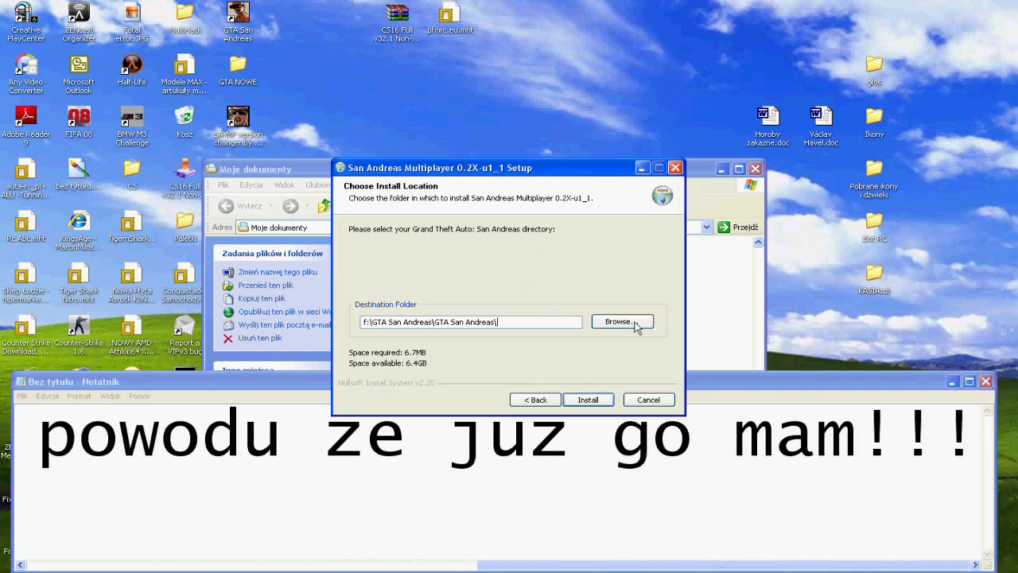
pyautogui.click(648, 399)
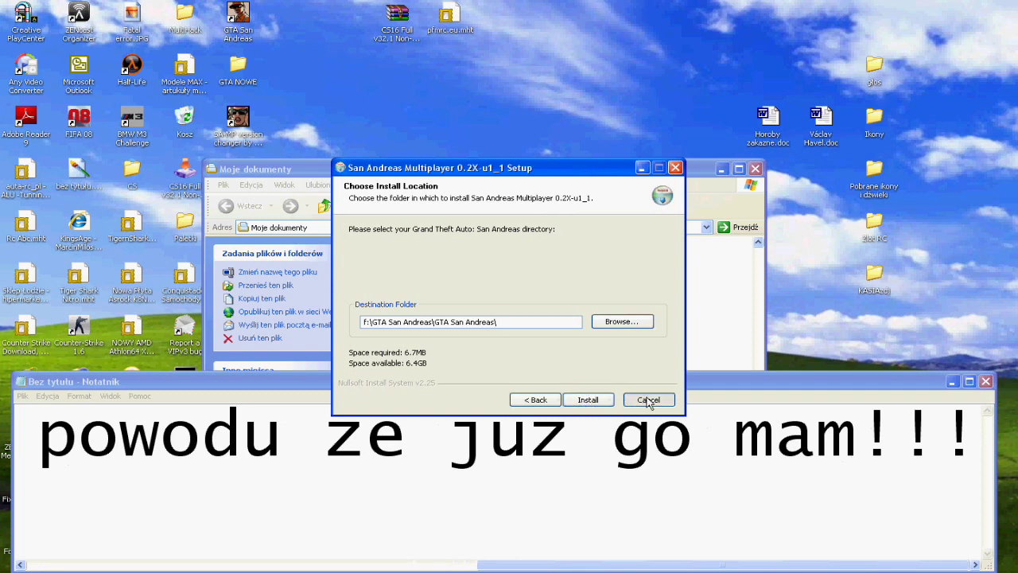
pyautogui.click(484, 334)
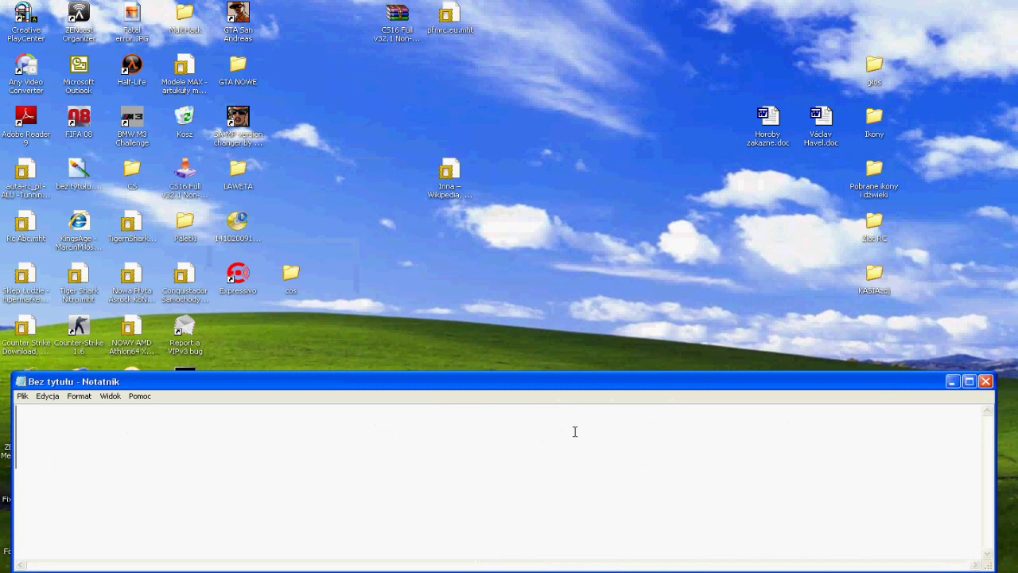
# - Write "Teraz wchodzimy tam gdzie GTA JA tu" in the emptied Notatnik note
pyautogui.write('Teraz ')
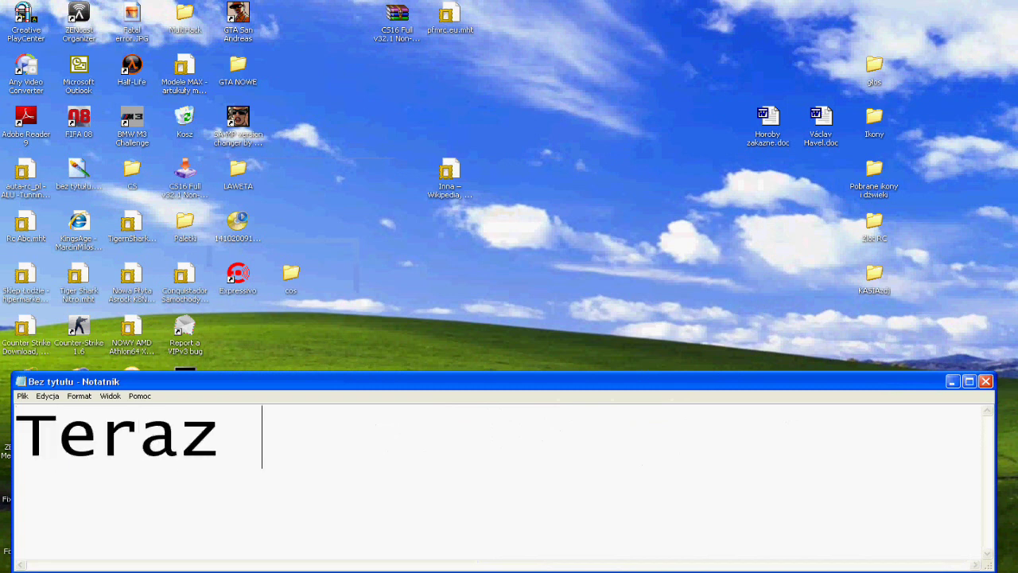
pyautogui.write('wcho')
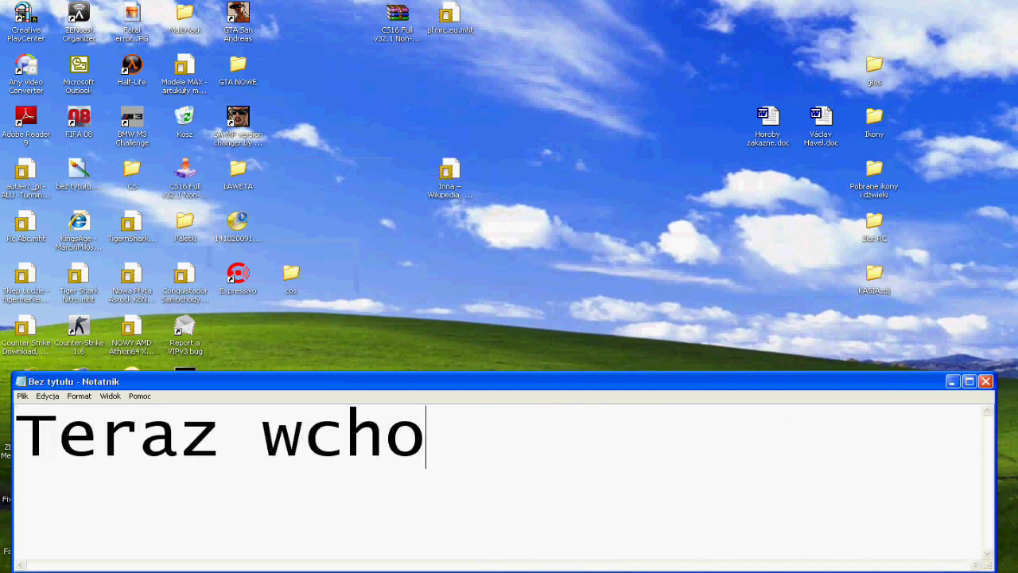
pyautogui.write('dzimy t')
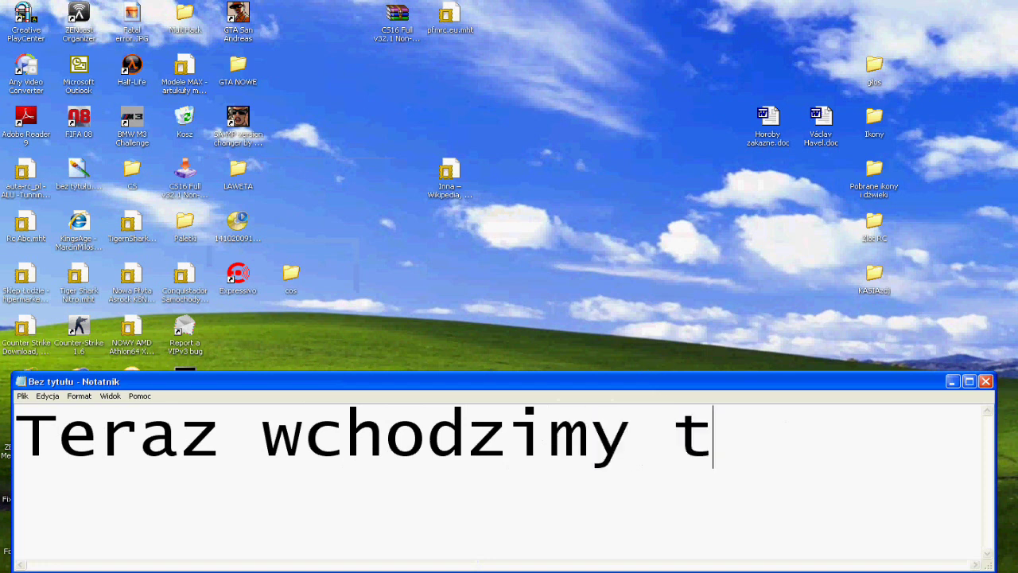
pyautogui.write('am gdzie ')
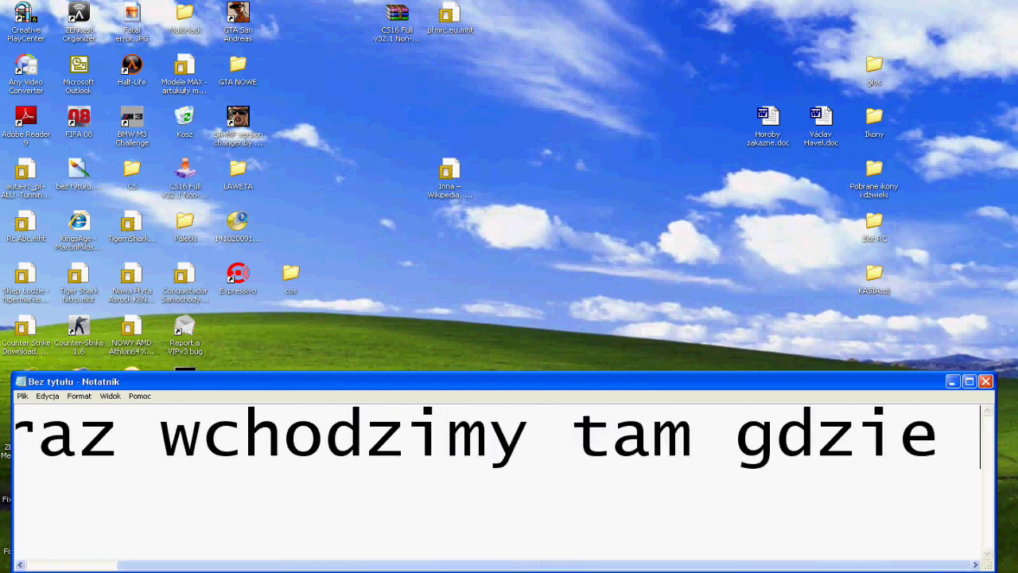
pyautogui.write('GTA ')
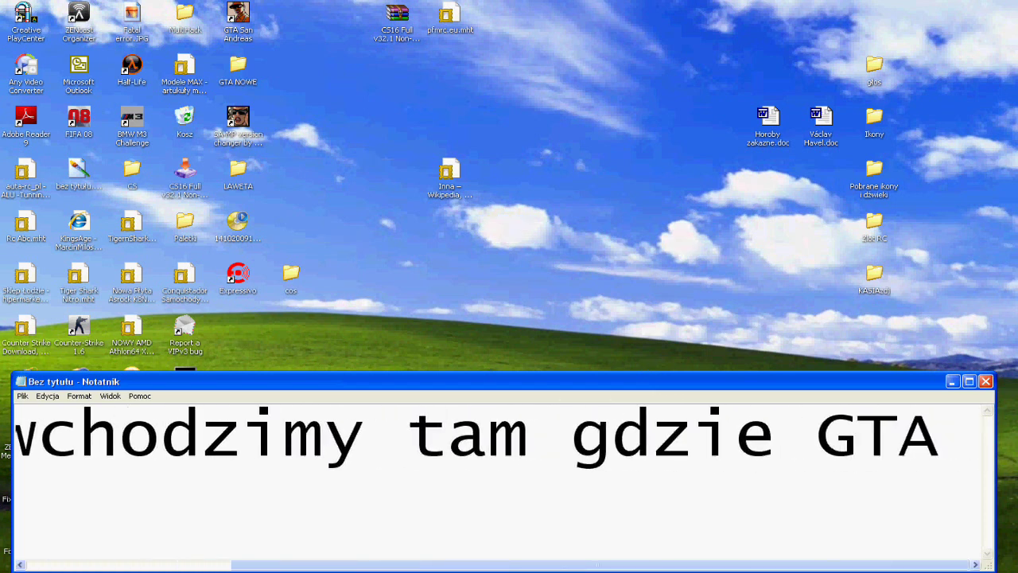
pyautogui.write('JA tu')
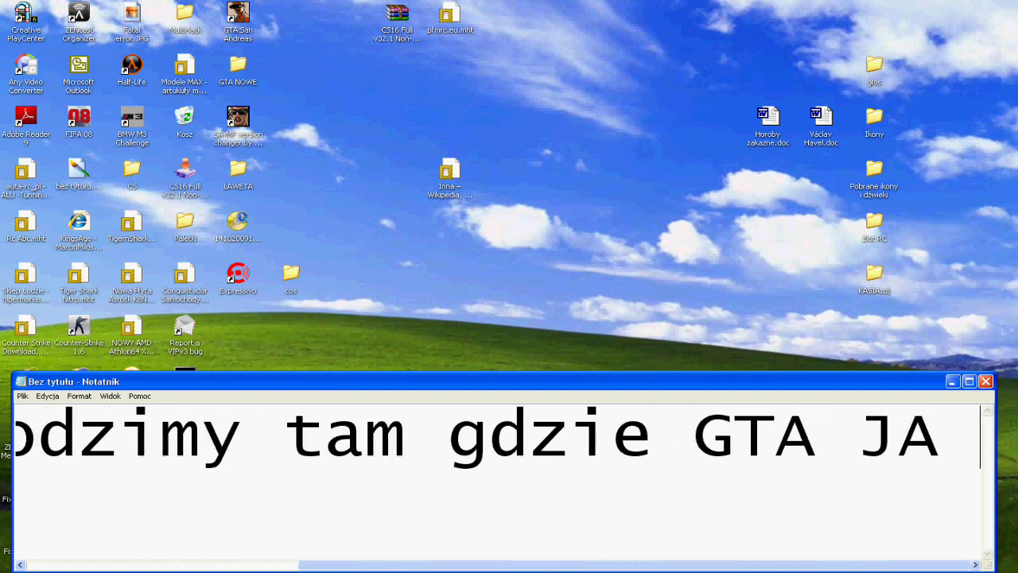
# - Open the folder F:\GTA San Andreas\GTA San Andreas from Mój komputer and select samp.exe
pyautogui.press('super')
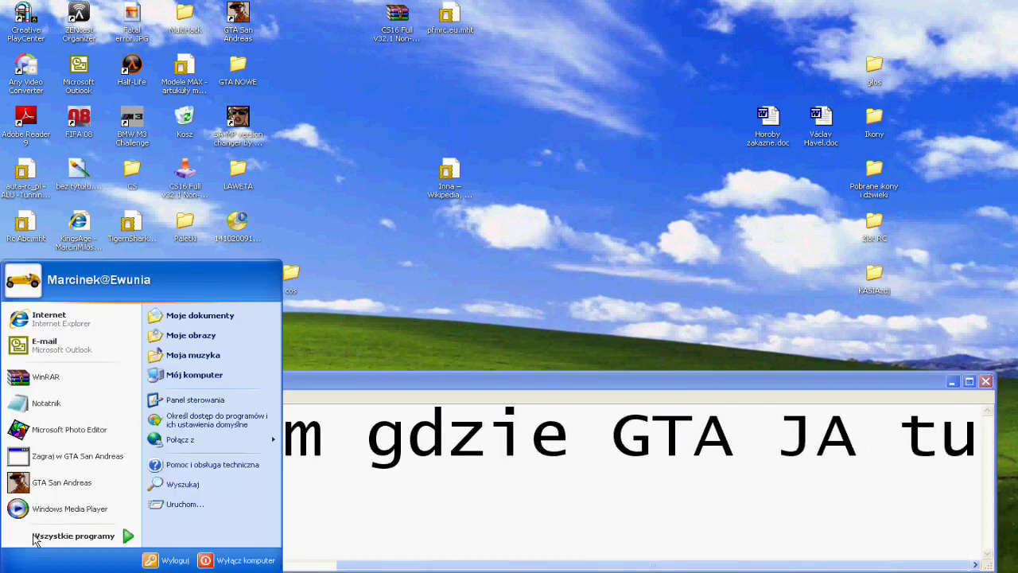
pyautogui.click(180, 368)
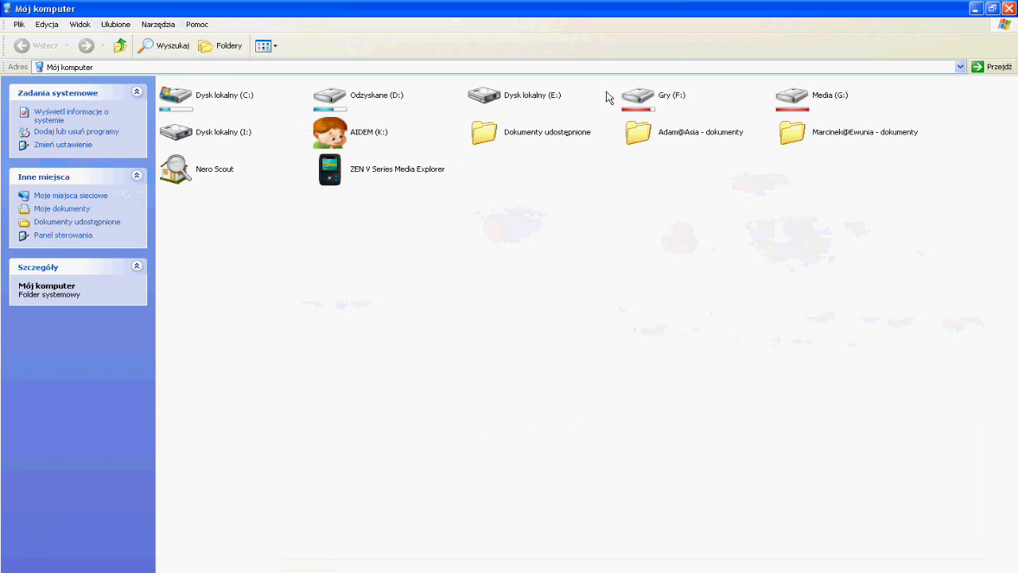
pyautogui.doubleClick(637, 97)
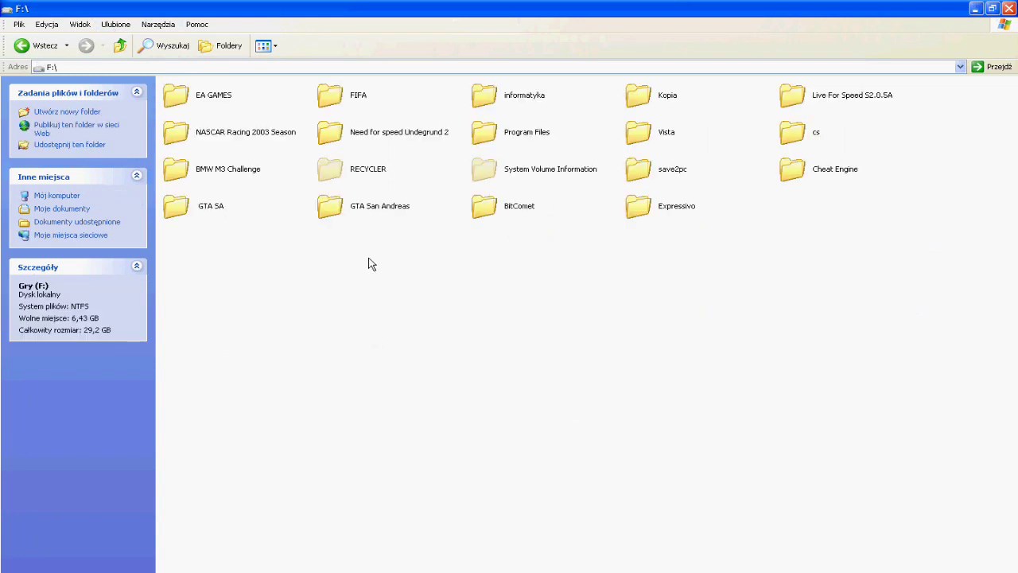
pyautogui.doubleClick(352, 205)
pyautogui.doubleClick(231, 99)
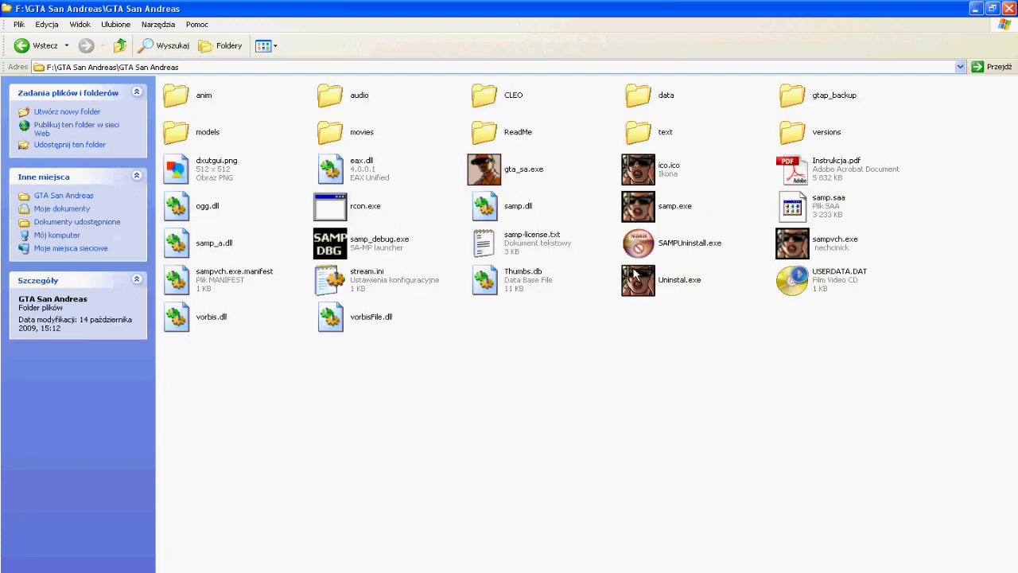
pyautogui.click(637, 208)
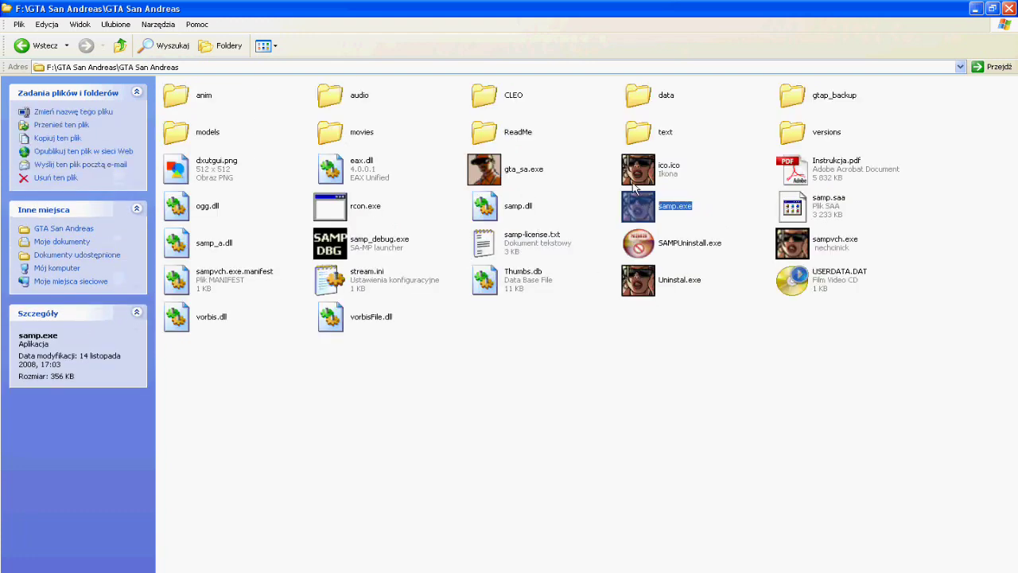
# - Bring up the empty Notatnik note and write "tu będzie mniej plików ale wlanczamy samp.exe"
pyautogui.click(292, 571)
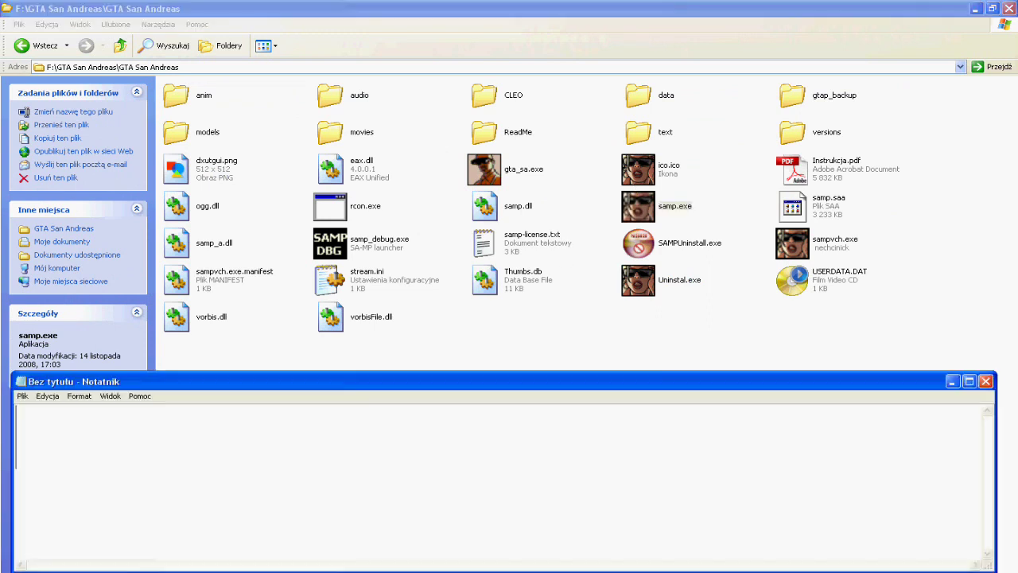
pyautogui.write('tu ')
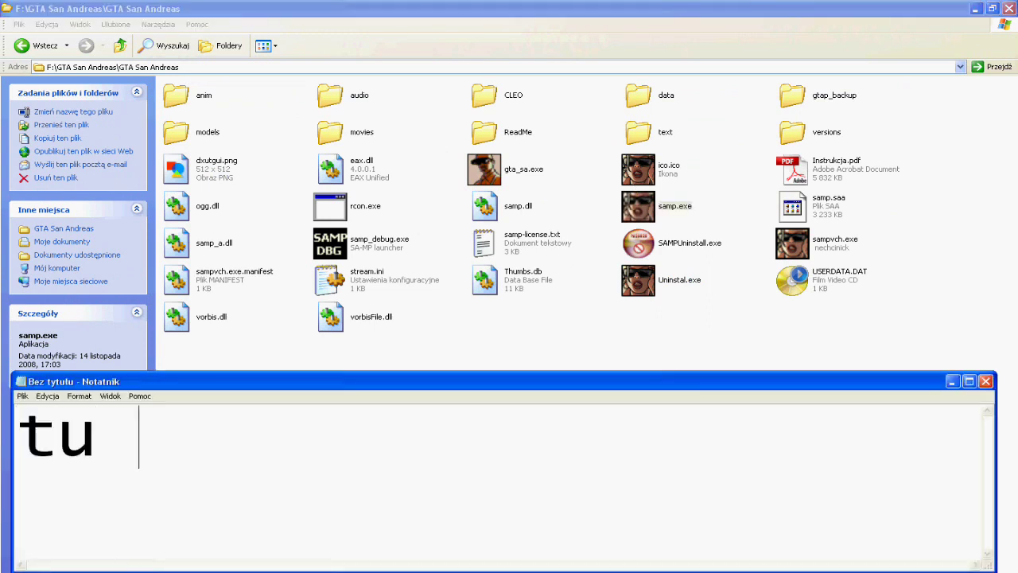
pyautogui.write('będzi')
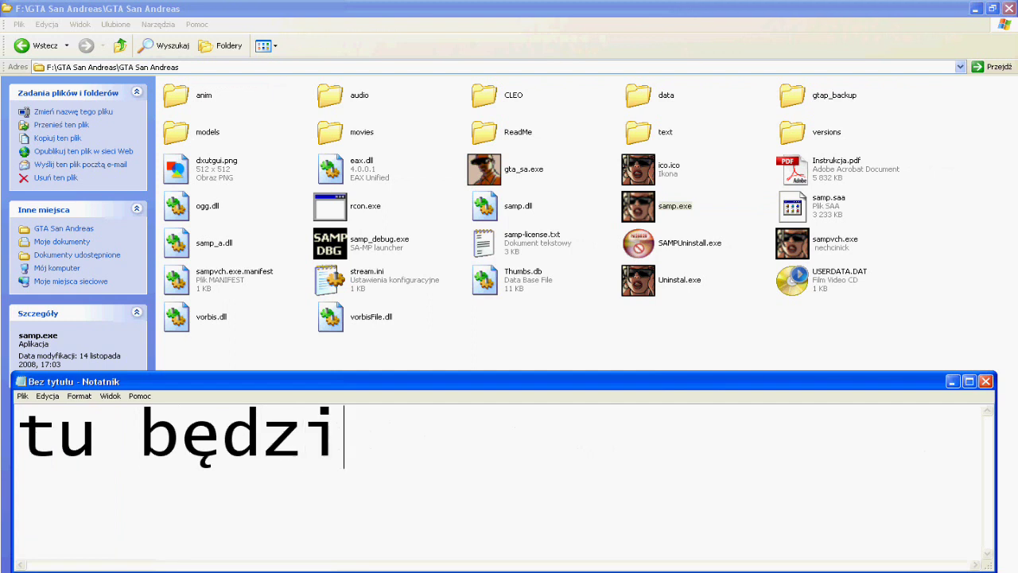
pyautogui.write('e mniej ')
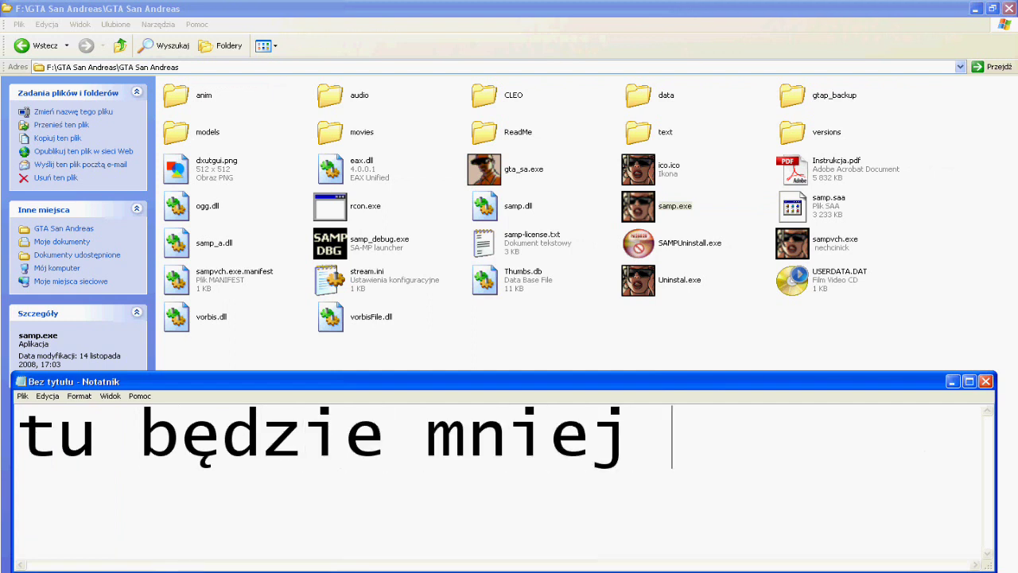
pyautogui.write('plik')
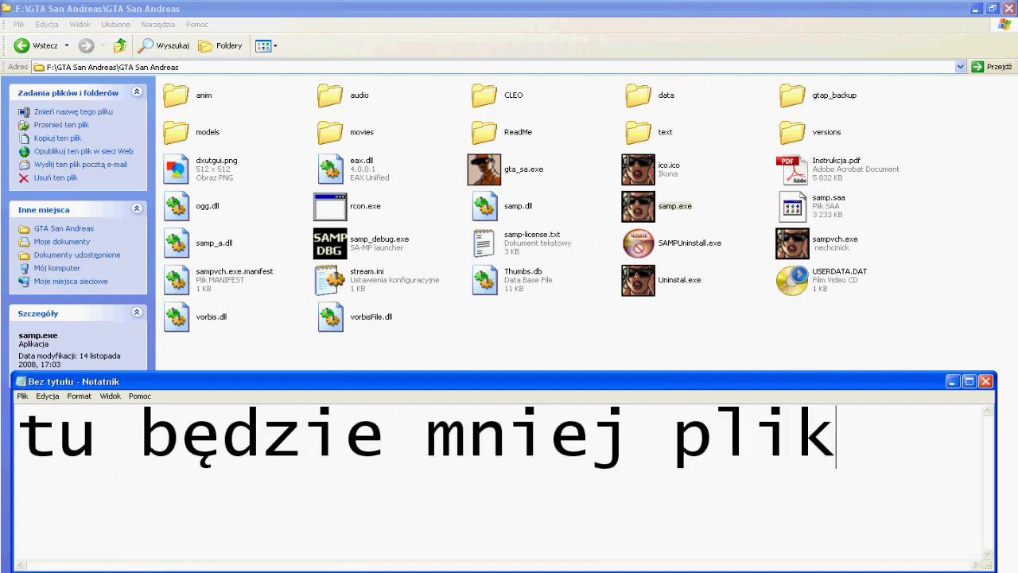
pyautogui.write('ów a')
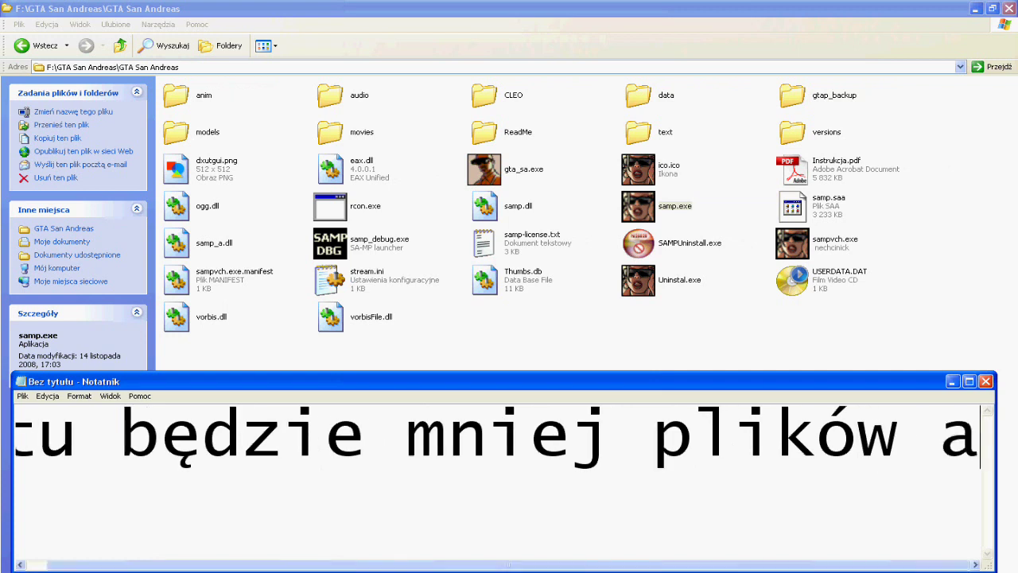
pyautogui.write('le wlan')
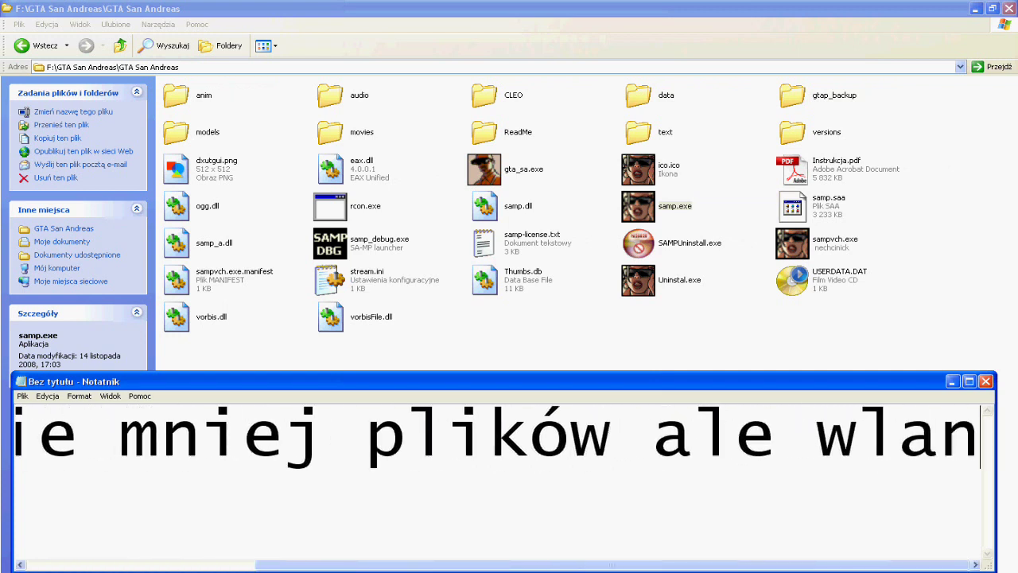
pyautogui.write('czamy')
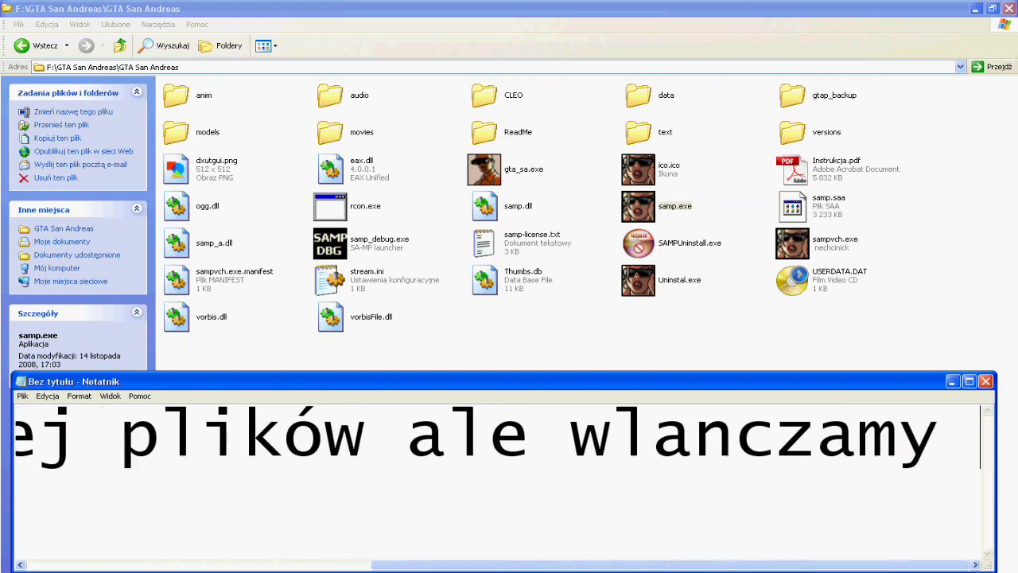
pyautogui.write(' sam')
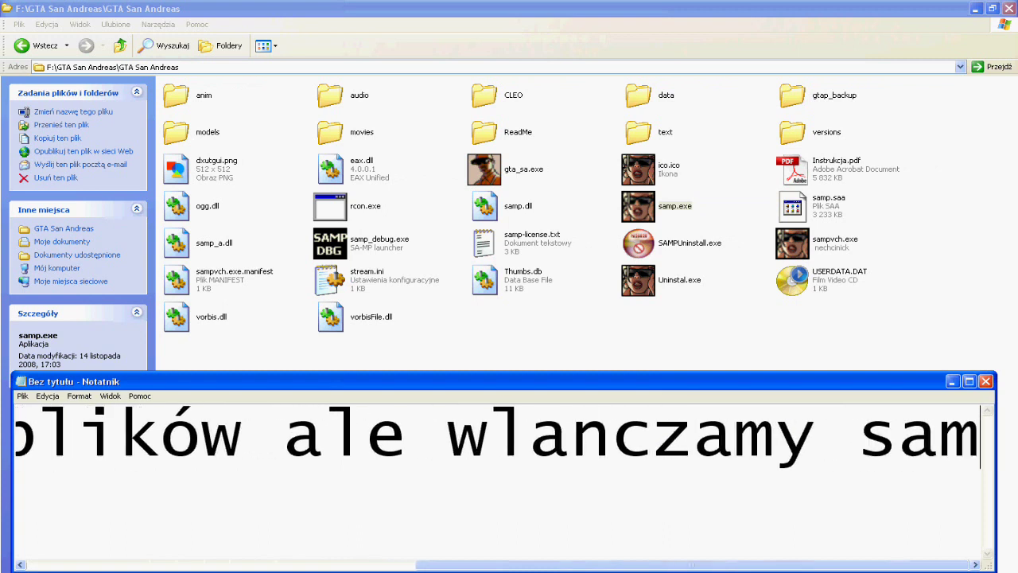
pyautogui.write('p.')
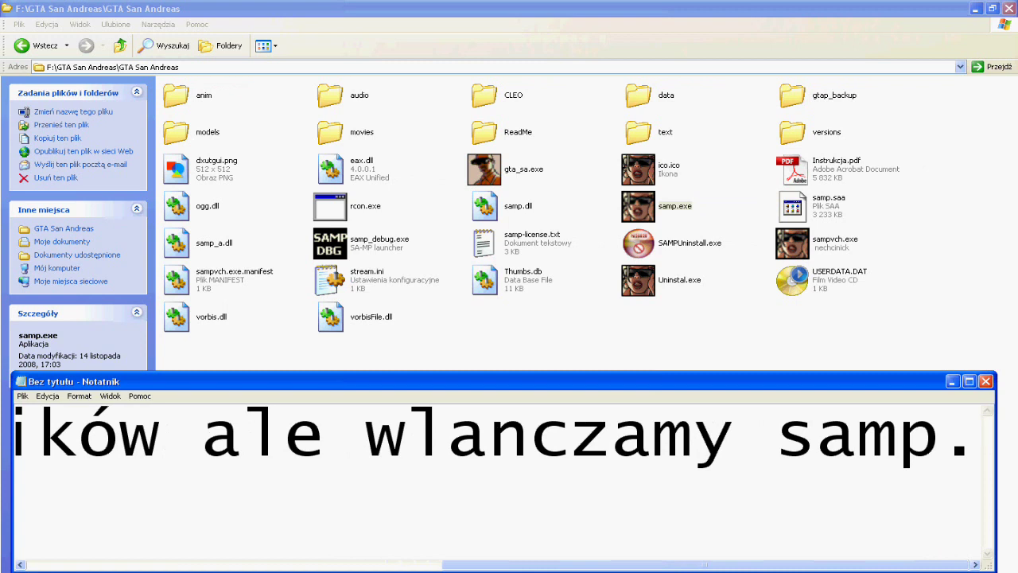
pyautogui.write('exe')
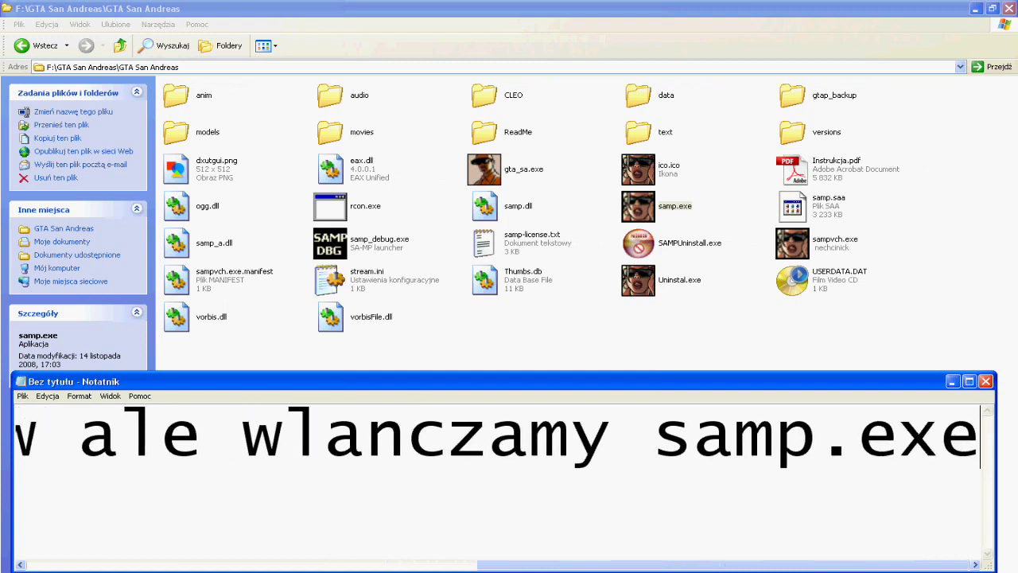
# - Highlight "samp.exe" at the end of the note and launch samp.exe from the GTA San Andreas folder
pyautogui.hotkey('shift', 'Left')
pyautogui.hotkey('shift', 'Left')
pyautogui.hotkey('shift', 'Left')
pyautogui.hotkey('shift', 'Left')
pyautogui.hotkey('shift', 'Left')
pyautogui.hotkey('shift', 'Left')
pyautogui.hotkey('shift', 'Left')
pyautogui.hotkey('shift', 'Left')
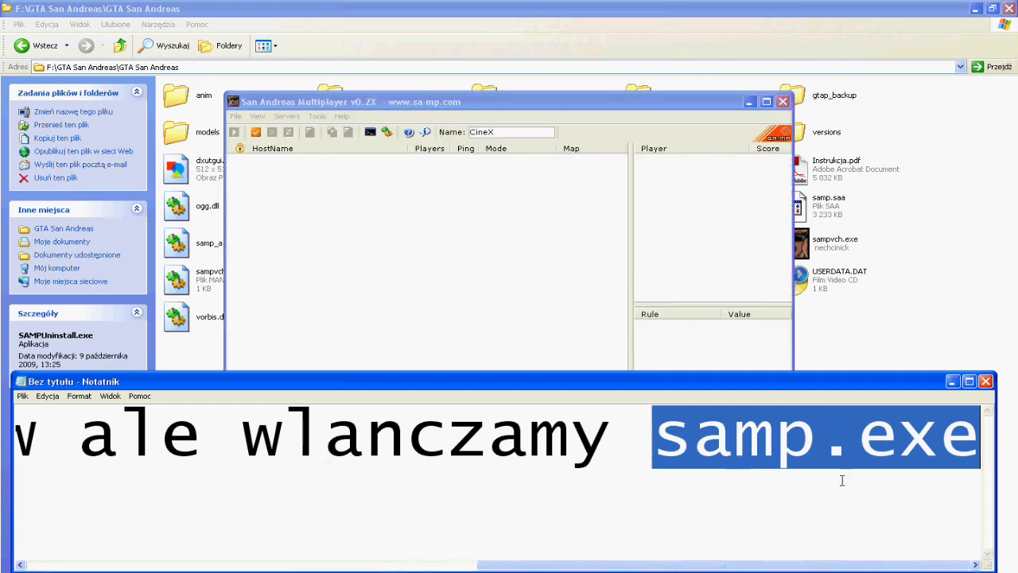
# - Replace the whole note with "Teraz zakładka internet"
pyautogui.click(882, 457)
pyautogui.hotkey('ctrl', 'a')
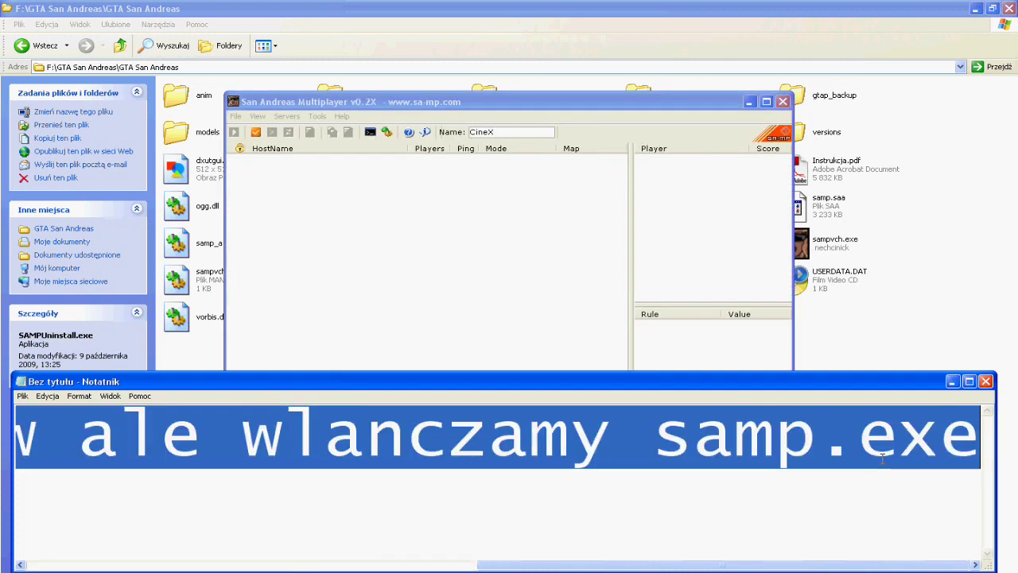
pyautogui.press('Delete')
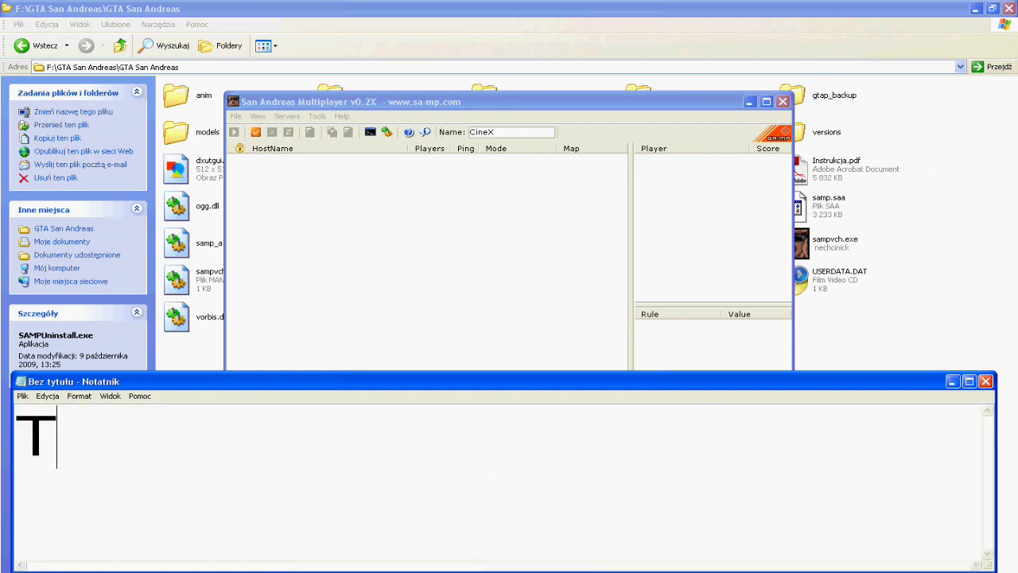
pyautogui.write('Teraz')
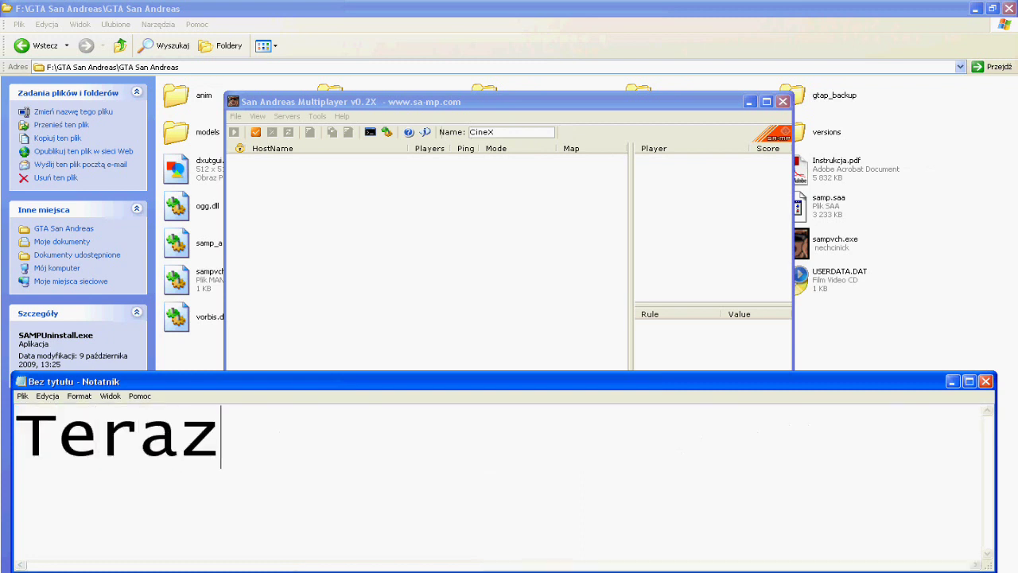
pyautogui.write(' zak')
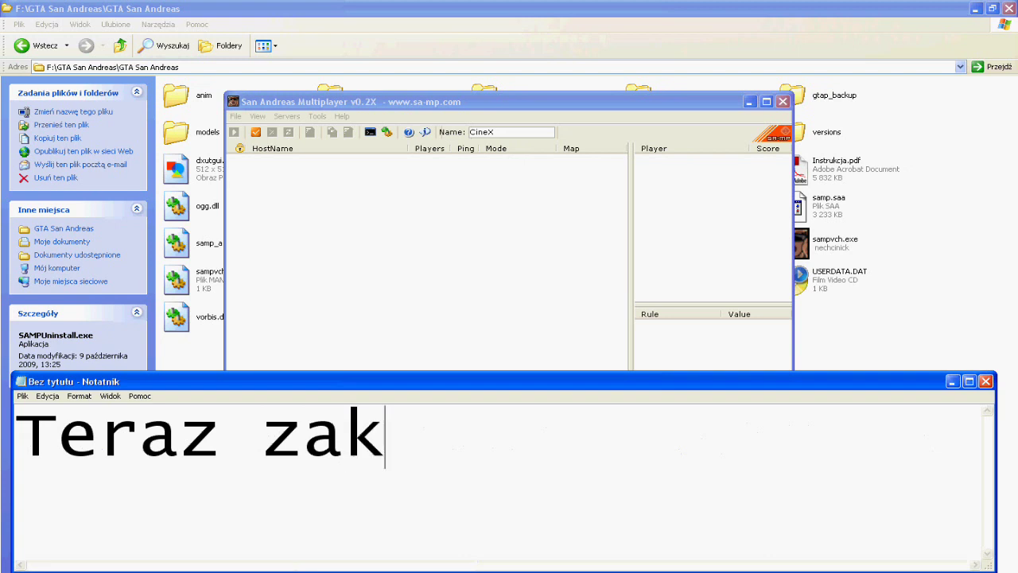
pyautogui.write('ładka in')
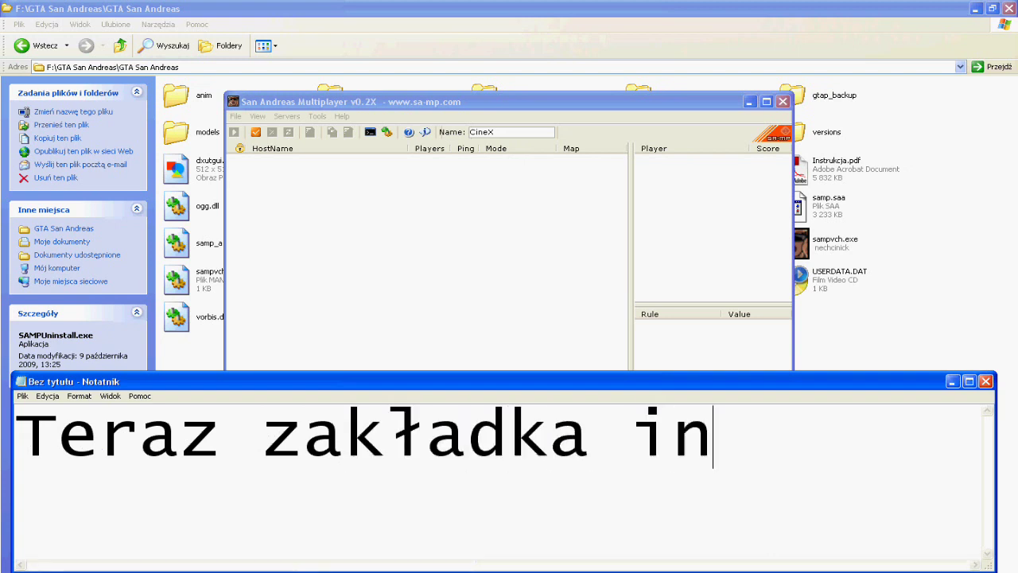
pyautogui.write('ternet')
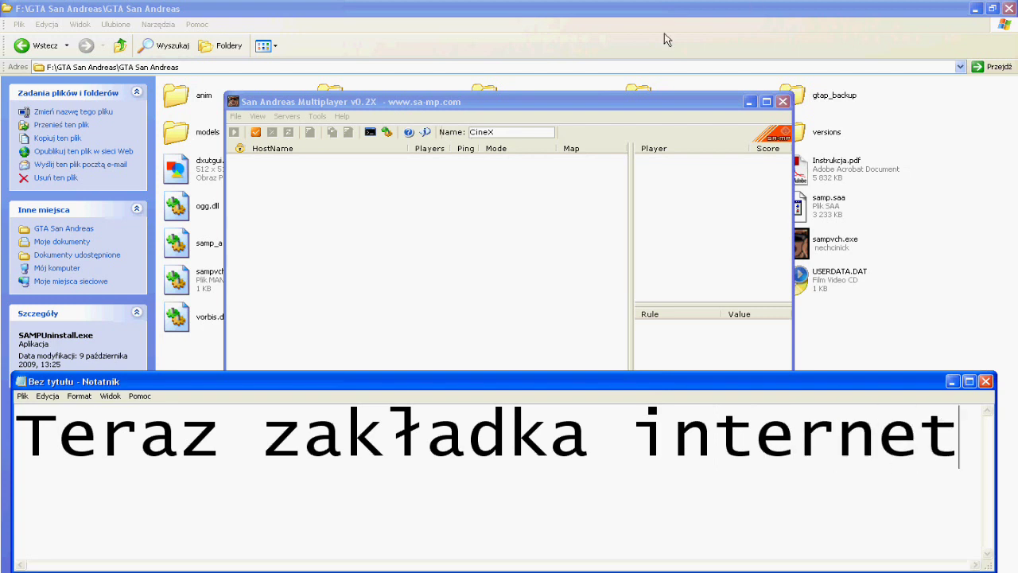
# - Switch to San Andreas Multiplayer and show the list of Internet servers
pyautogui.click(581, 113)
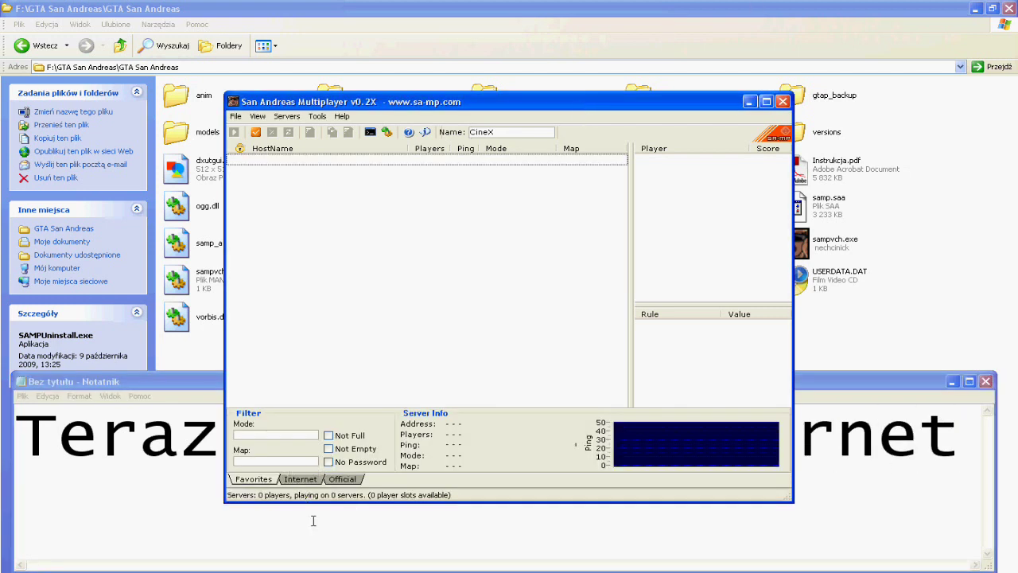
pyautogui.click(301, 480)
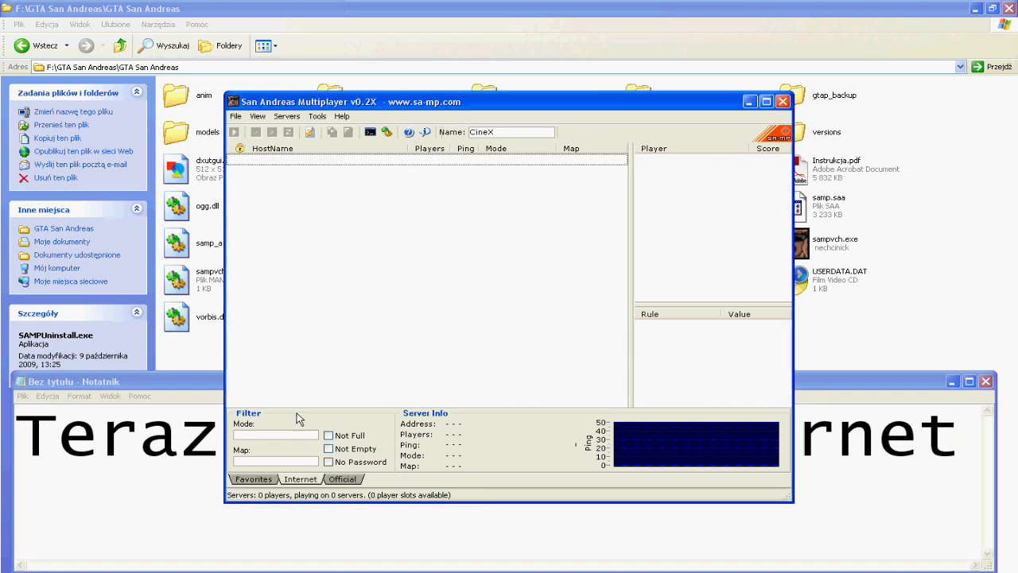
# - Return to Notatnik and replace the note with "Program wczytuje liste serwerów ja zagram na drifterskim"
pyautogui.click(524, 513)
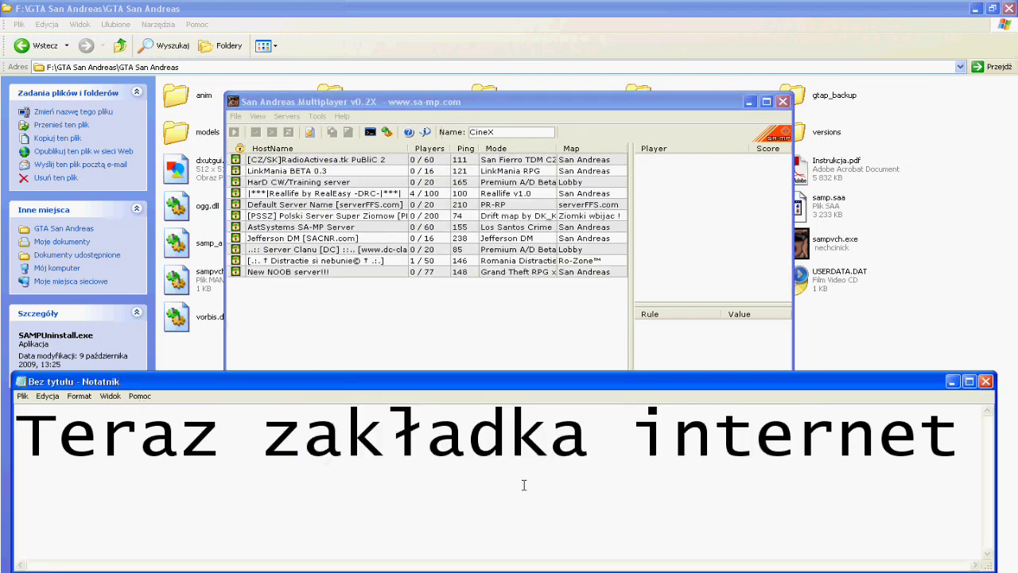
pyautogui.click(952, 425)
pyautogui.hotkey('ctrl', 'a')
pyautogui.write('Pro')
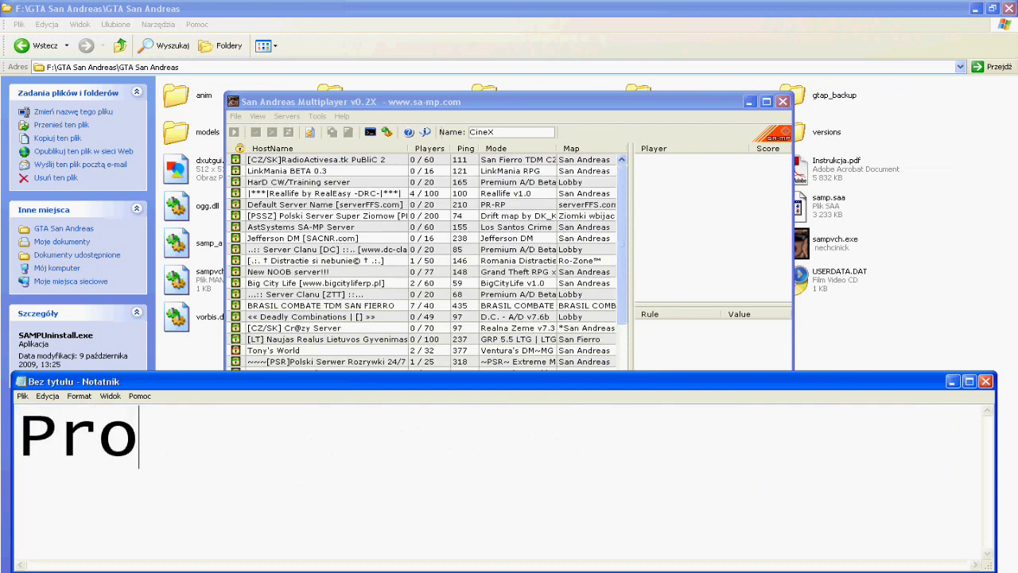
pyautogui.write('gram wcz')
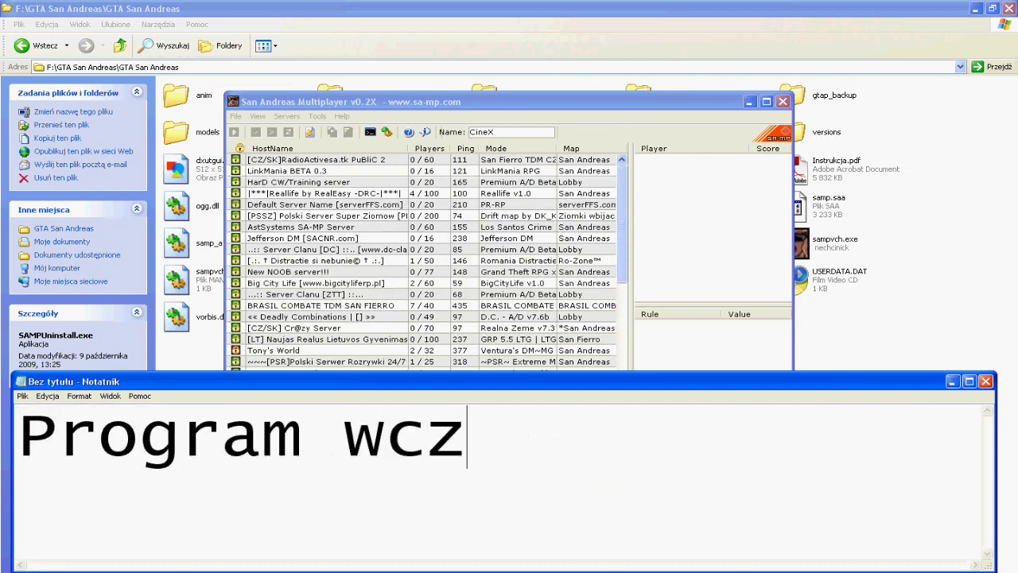
pyautogui.write('ytuje liste serw')
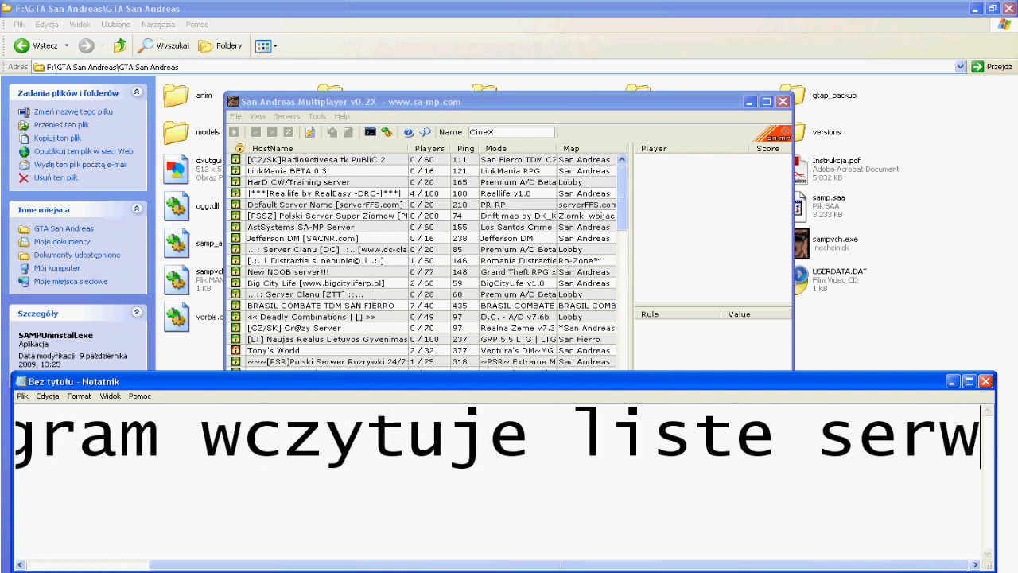
pyautogui.write('erów ja za')
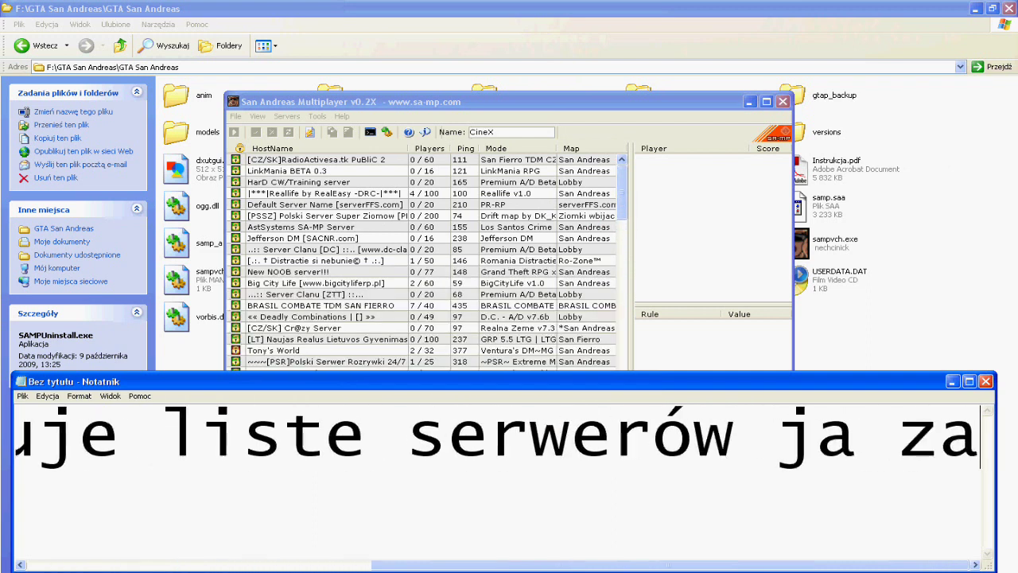
pyautogui.write('gram na ')
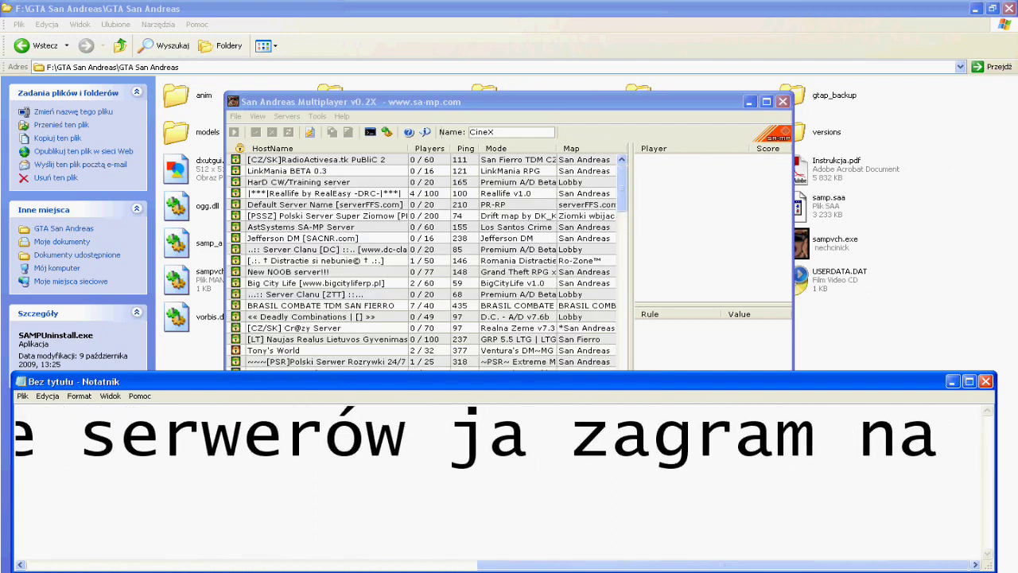
pyautogui.write('drifter')
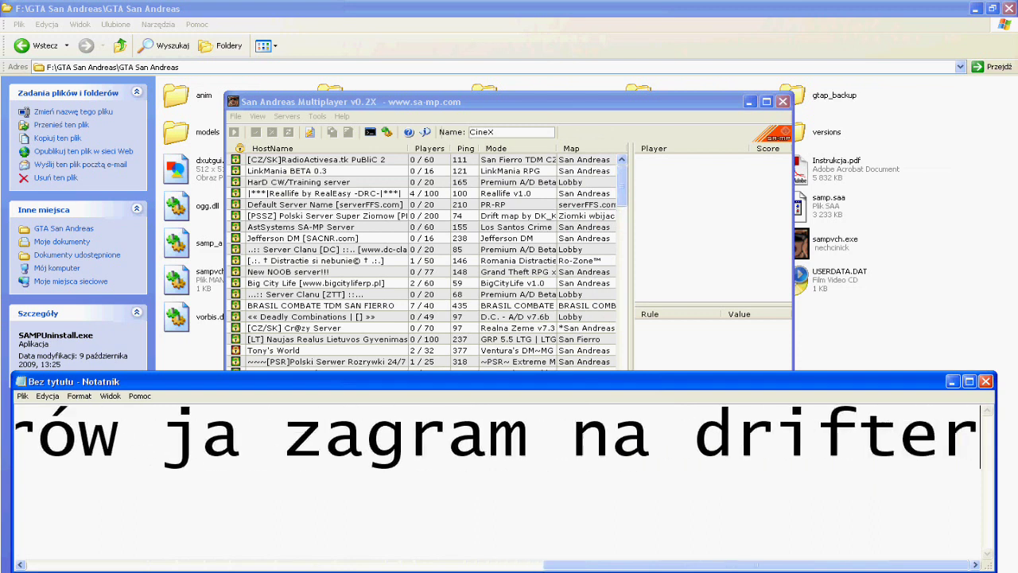
pyautogui.write('skim')
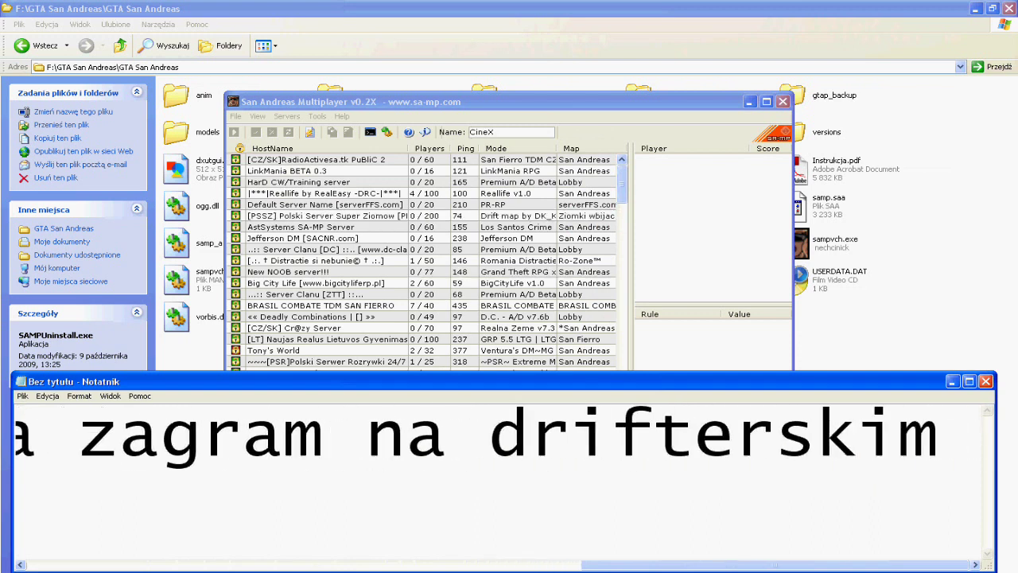
# - Filter the San Andreas Multiplayer server list by the mode "Drift" and limit it to servers without a password
pyautogui.click(510, 132)
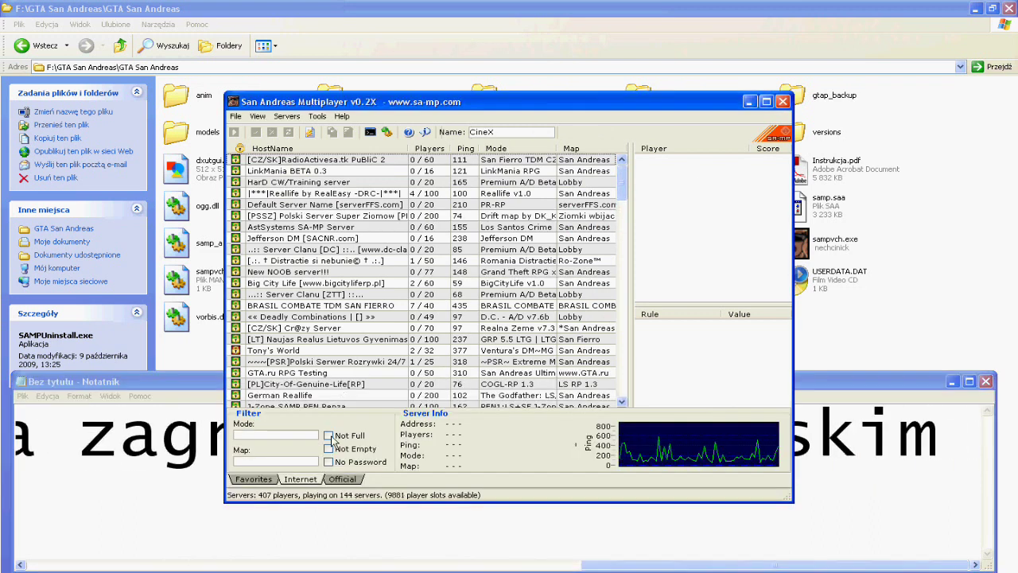
pyautogui.click(277, 432)
pyautogui.write('Drift')
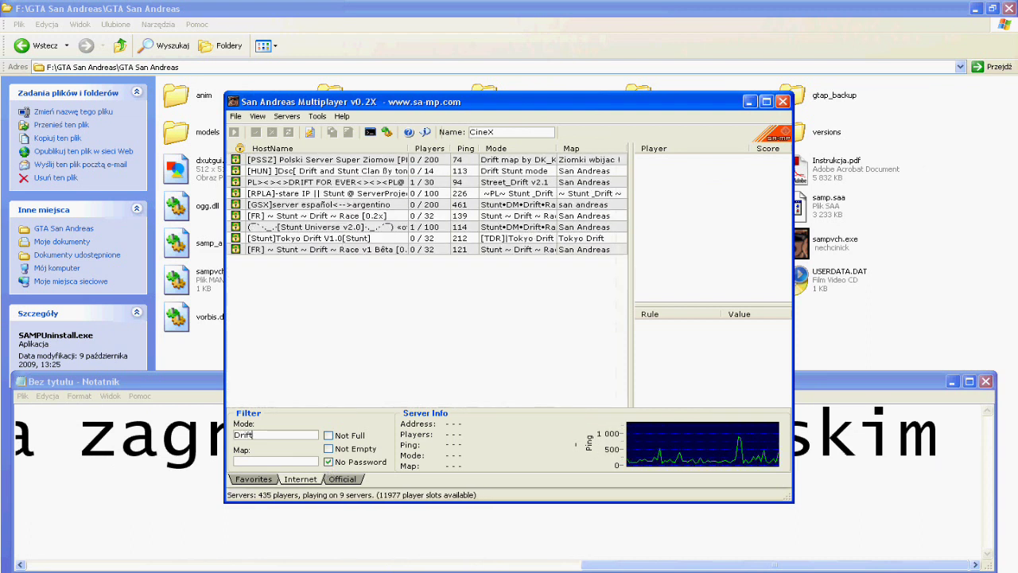
# - View the [Stunt]Tokyo Drift V1.0[Stunt] server's details, then select the Polish DRIFT FOR EVER server
pyautogui.click(371, 249)
pyautogui.click(370, 238)
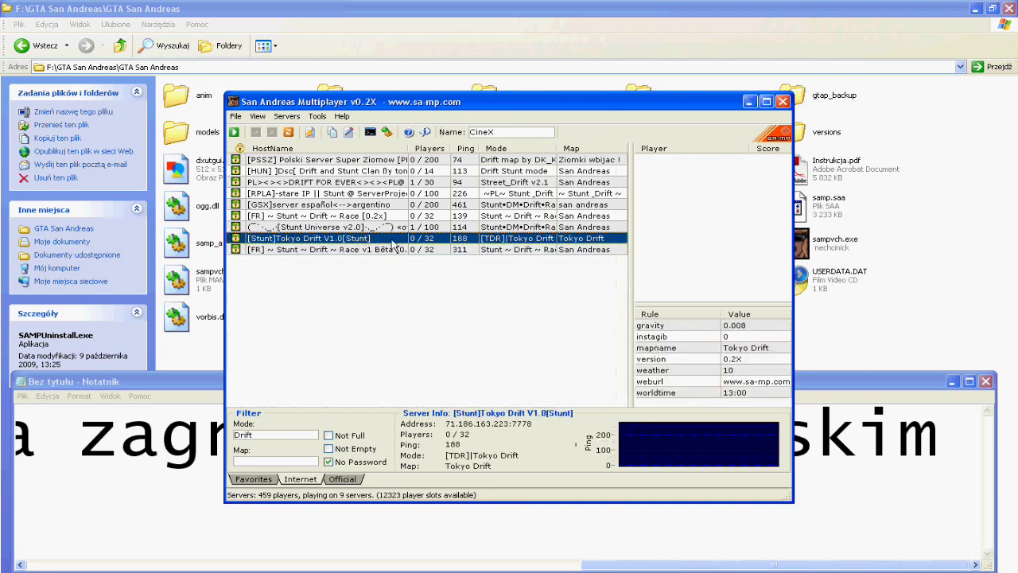
pyautogui.click(400, 183)
# - Replace the whole Notatnik note with "mozna np. na polskim"
pyautogui.click(937, 443)
pyautogui.hotkey('ctrl', 'a')
pyautogui.press('BackSpace')
pyautogui.write('mozn')
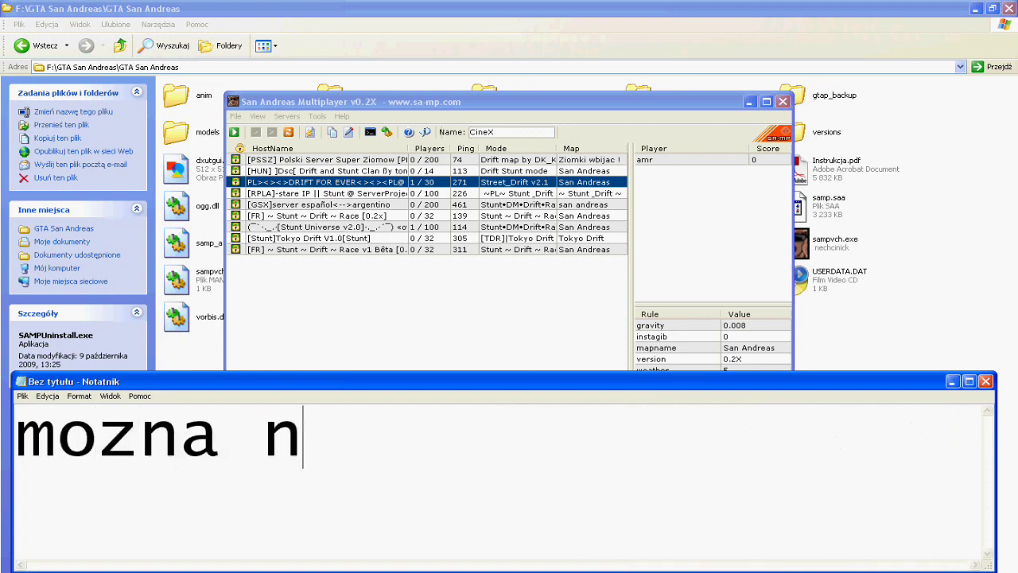
pyautogui.write('a np. na ')
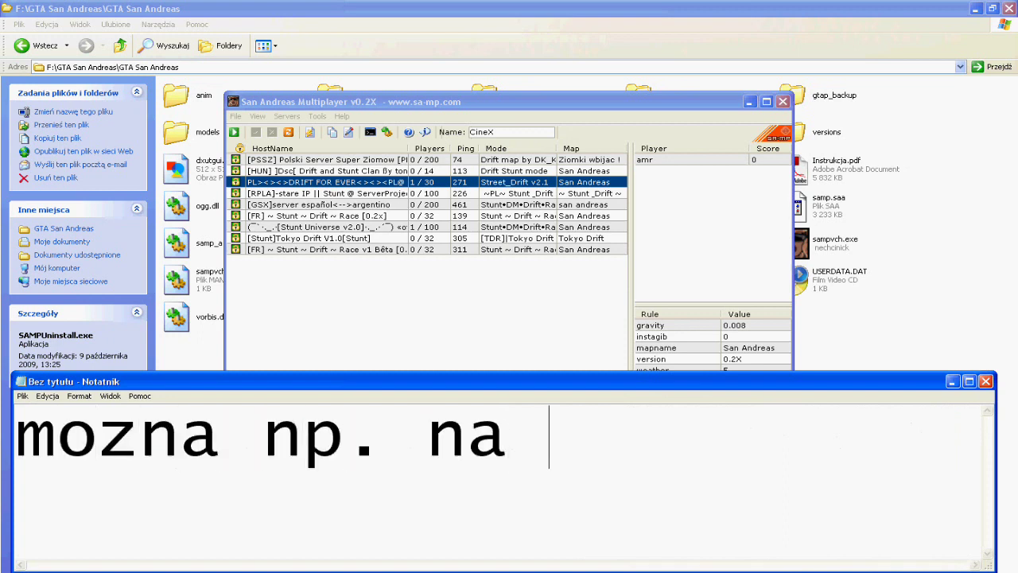
pyautogui.write('polskim')
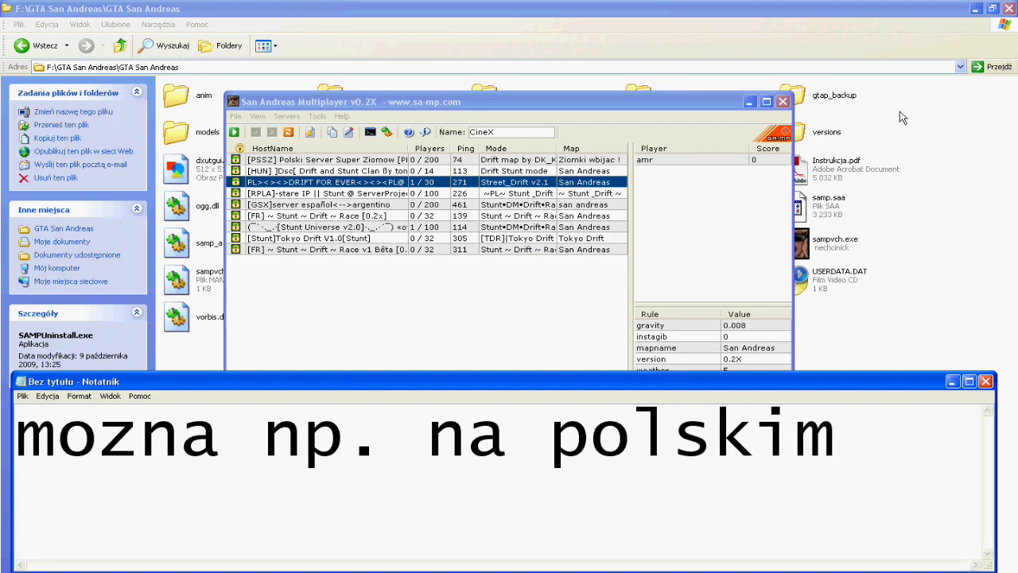
# - Switch to San Andreas Multiplayer and change the server list's mode filter to "pol"
pyautogui.click(500, 99)
pyautogui.write('pol')
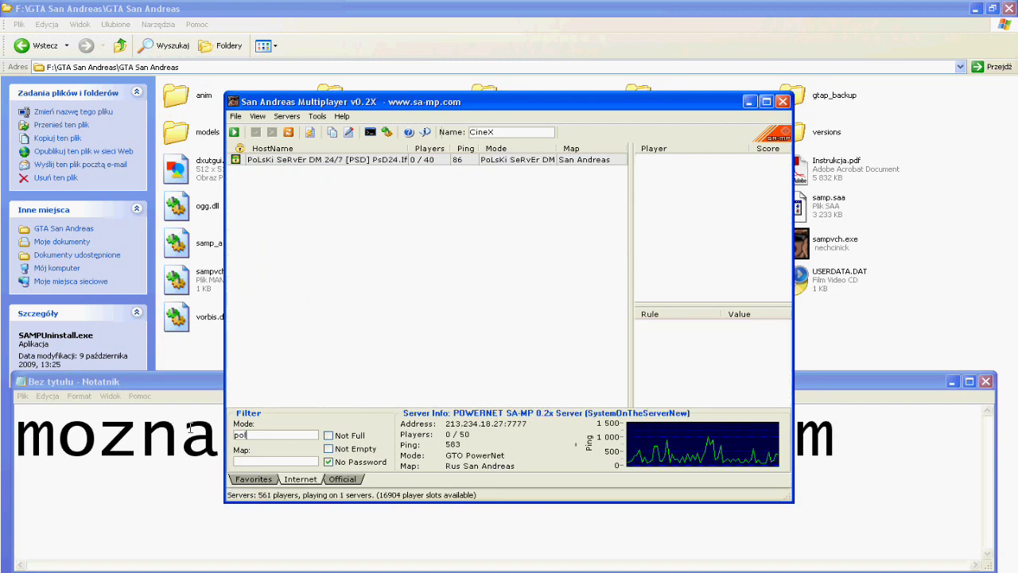
# - Select the PoLsKi SeRvEr DM 24/7 server and move the San Andreas Multiplayer window clear of the Notatnik note
pyautogui.click(324, 164)
pyautogui.moveTo(350, 101); pyautogui.dragTo(450, 2)
# - Switch to Notatnik and append "z czasem będzie ich coraz więcej" to the end of the note
pyautogui.click(848, 449)
pyautogui.write('z czasem be')
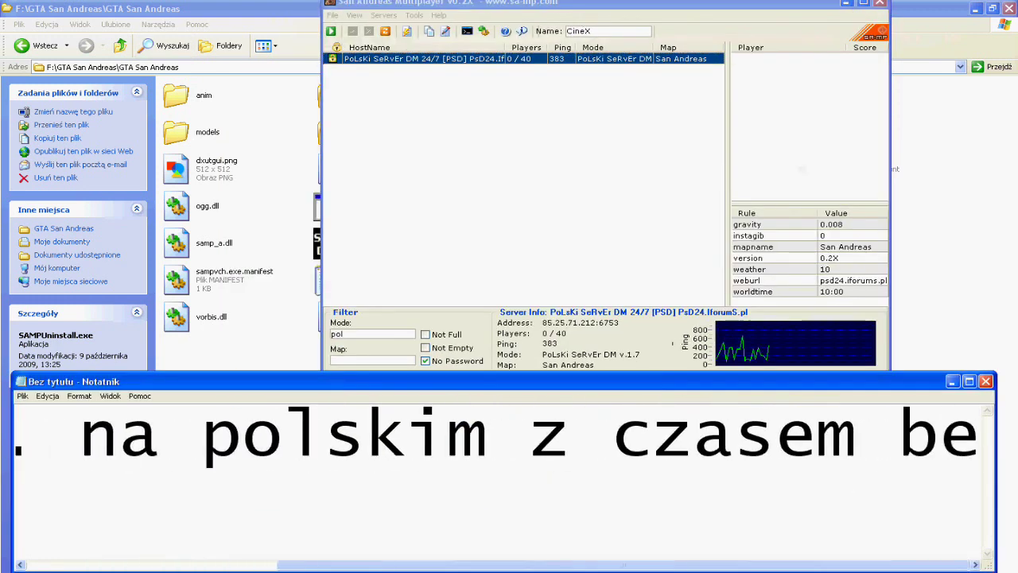
pyautogui.press('BackSpace')
pyautogui.write('ędzie ich coraz więcej')
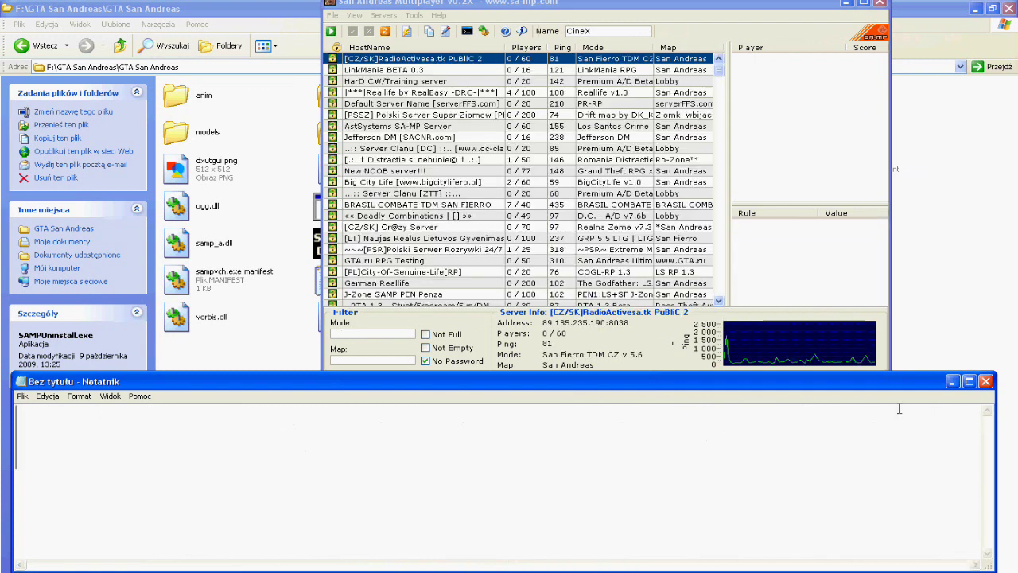
# - Write "aby zagrać na np. tym" in the empty note, select AstSystems SA-MP Server in San Andreas Multiplayer, and return to Notatnik
pyautogui.write('aby z')
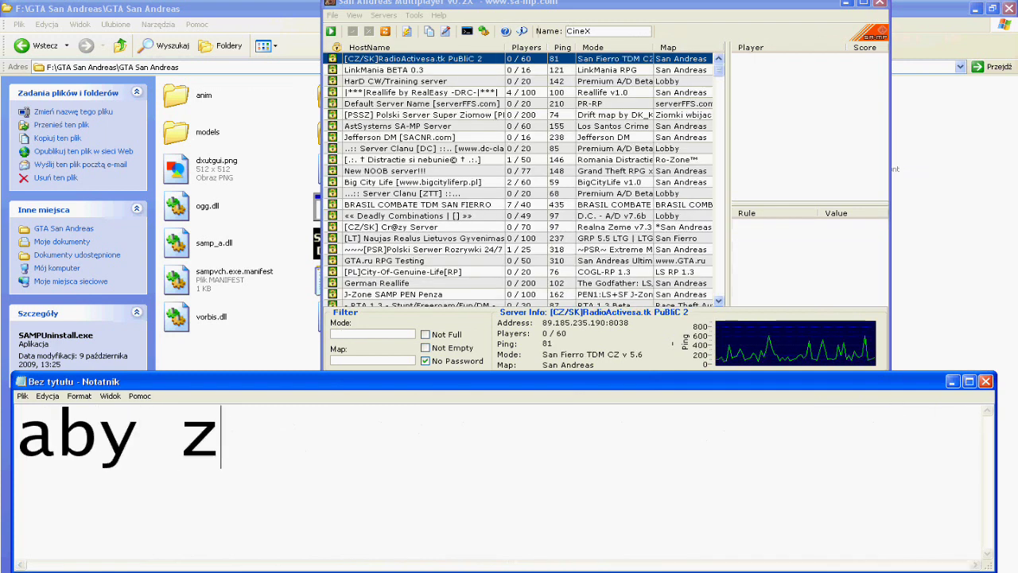
pyautogui.write('agrać na np. ')
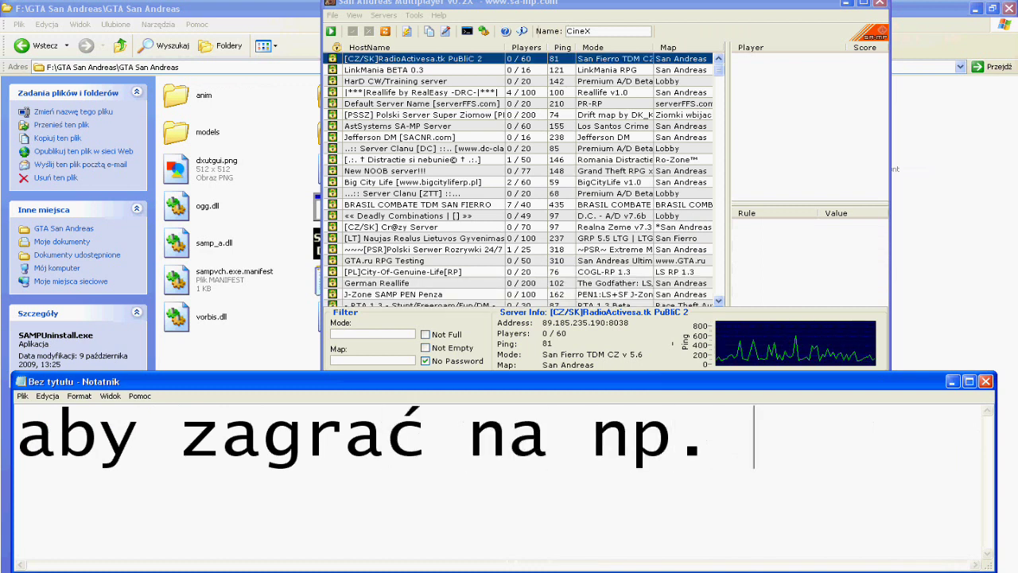
pyautogui.write('tym')
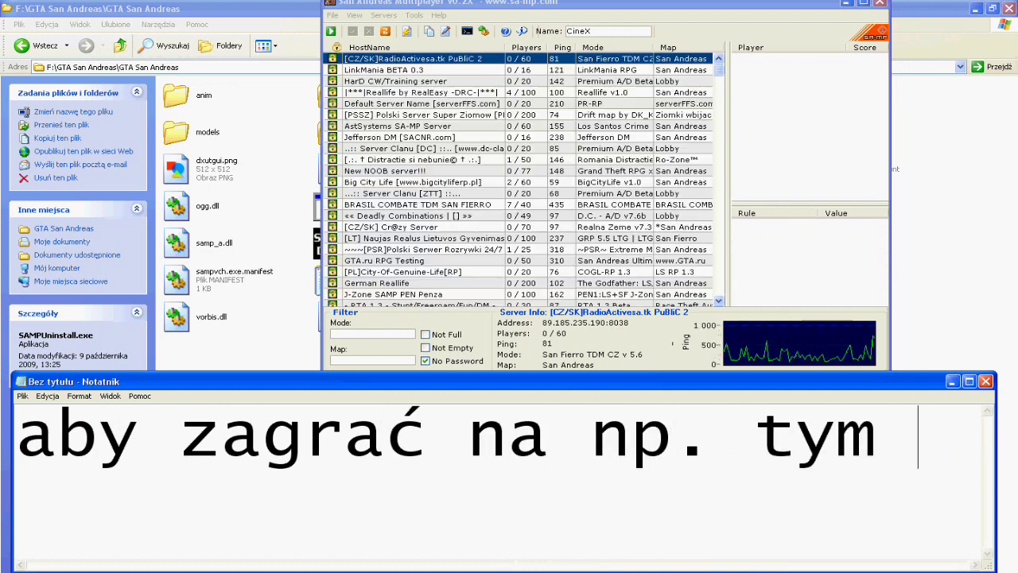
pyautogui.click(458, 127)
pyautogui.hotkey('alt', 'Tab')
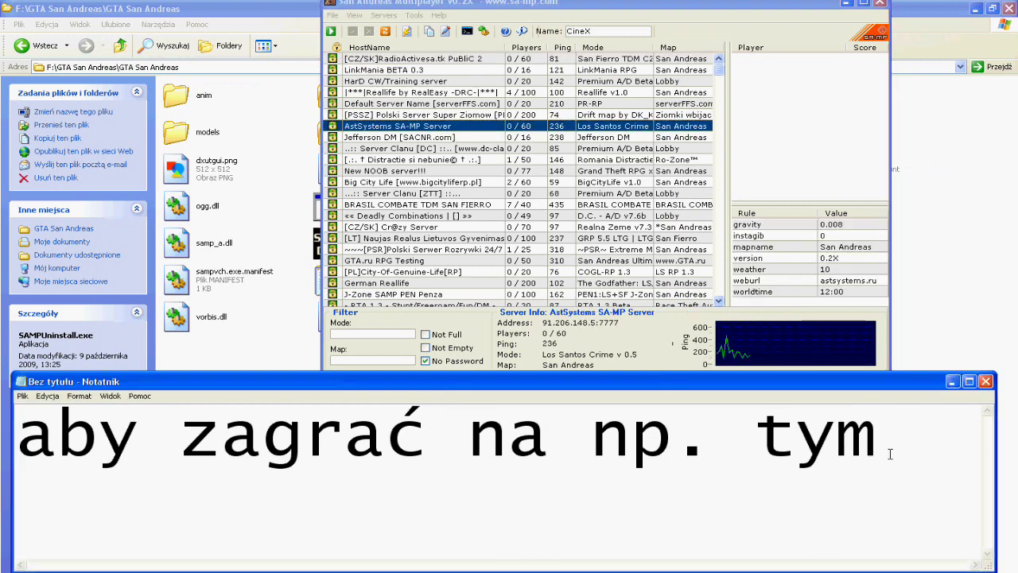
# - Continue the note with "serwerze klikamy na niego dwa ray lewoklikiem myszy"
pyautogui.write('serwerze klikamy')
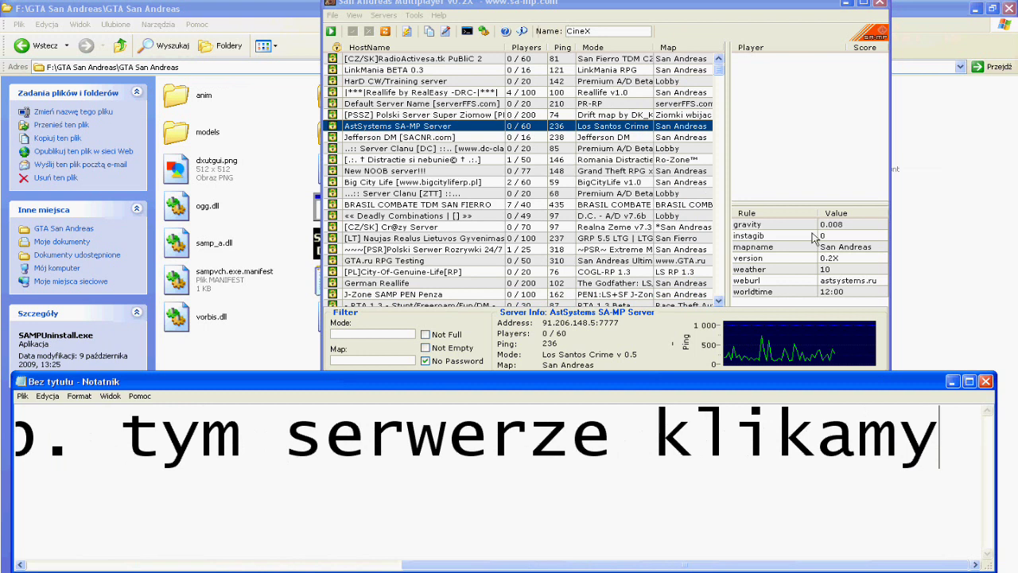
pyautogui.write(' na nie')
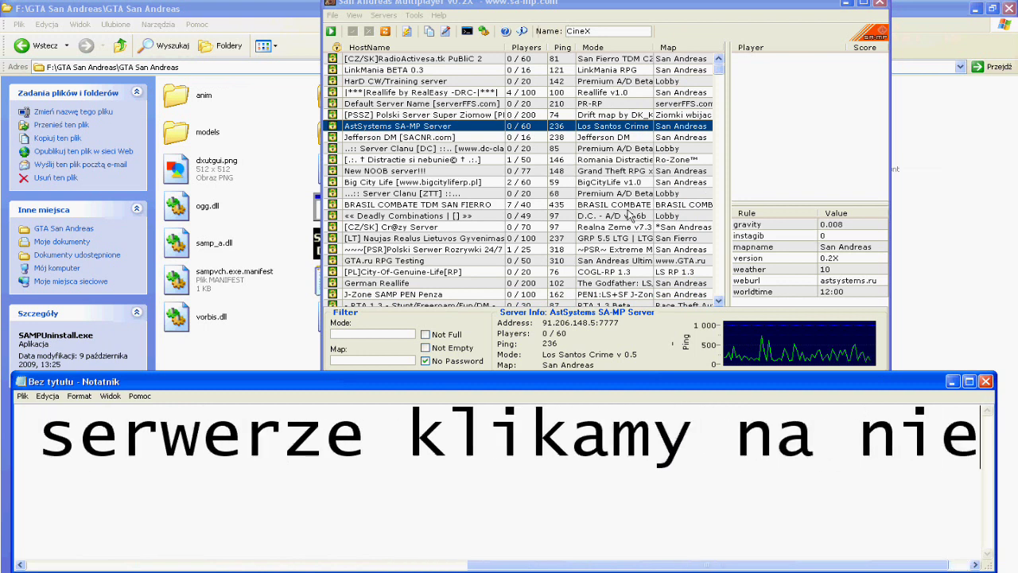
pyautogui.write('go dwa ra')
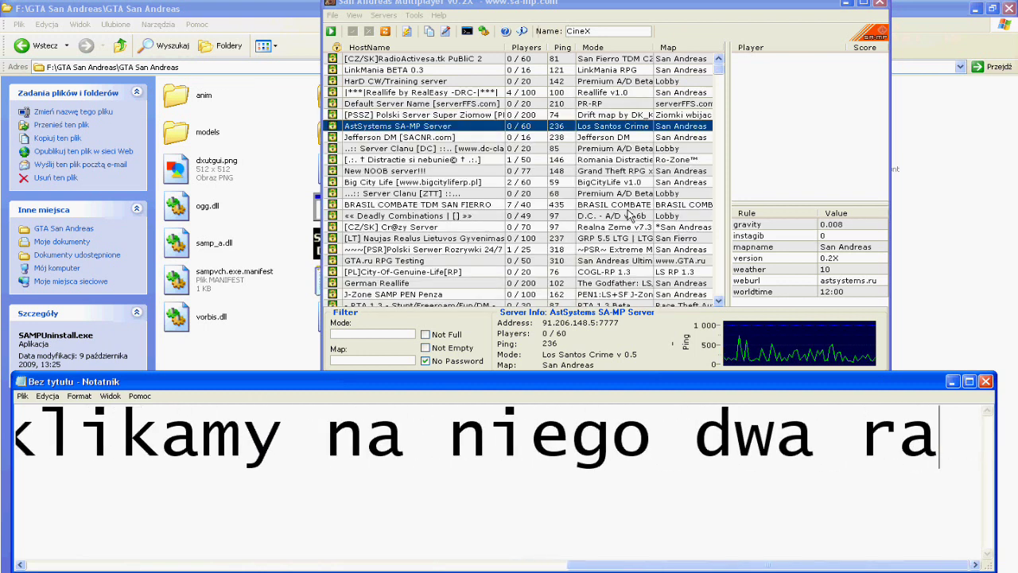
pyautogui.write('y lewokl')
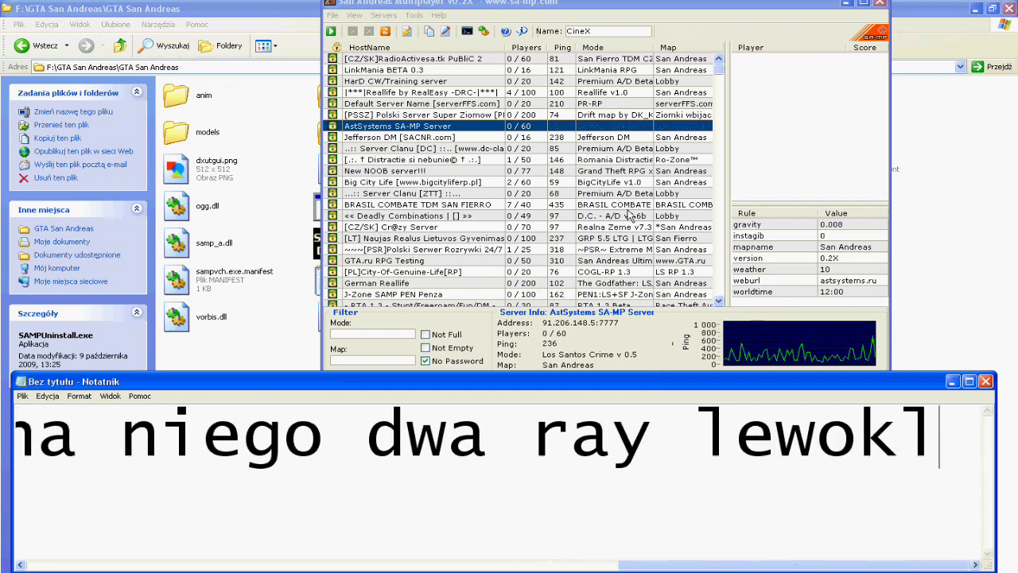
pyautogui.write('ikiem myszy')
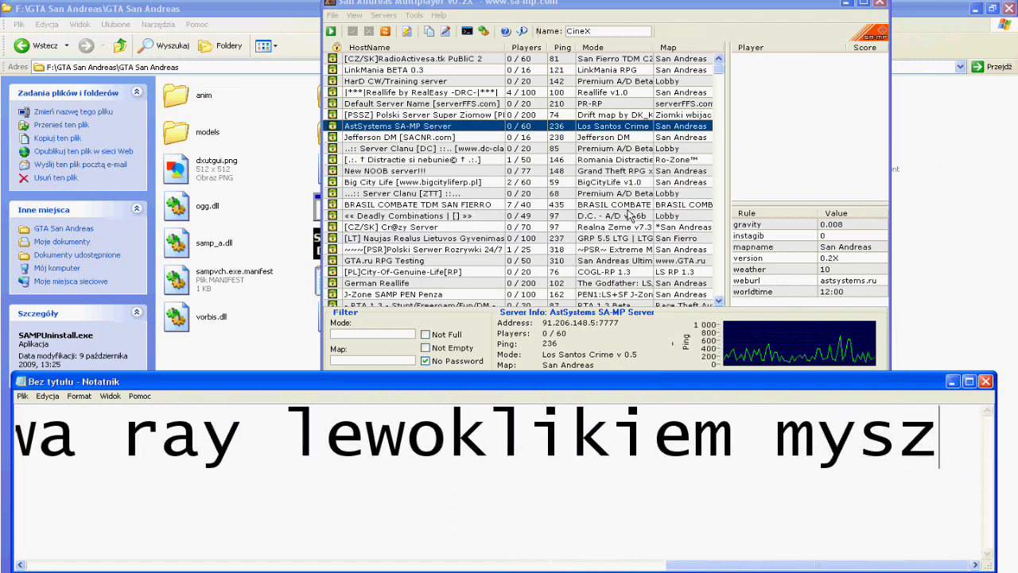
# - Open the AstSystems SA-MP Server's properties in San Andreas Multiplayer and extend the Notatnik note with "i dajemy Connect"
pyautogui.doubleClick(588, 132)
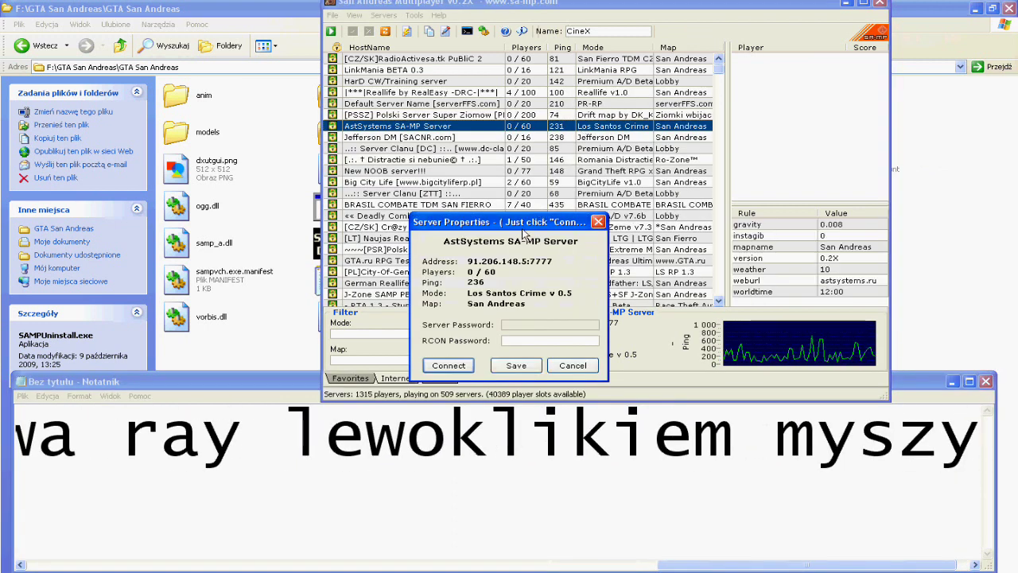
pyautogui.click(1001, 444)
pyautogui.write('i da')
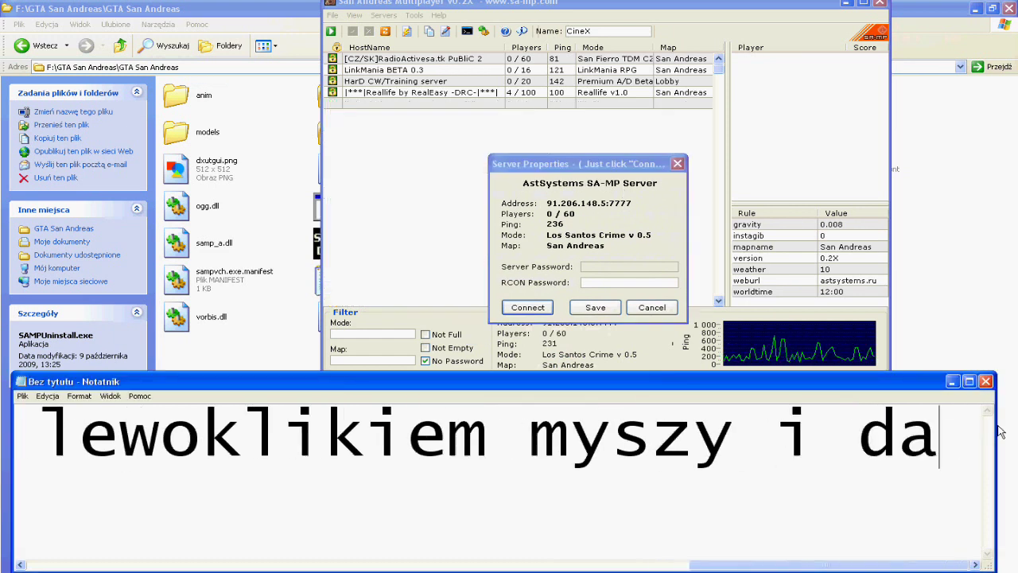
pyautogui.write('jemy Co')
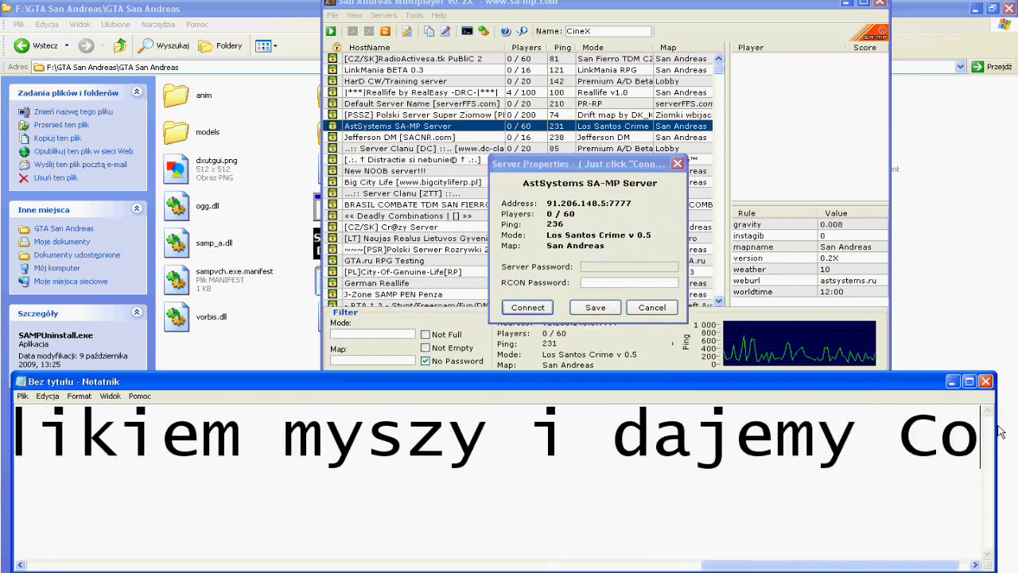
pyautogui.write('nnect')
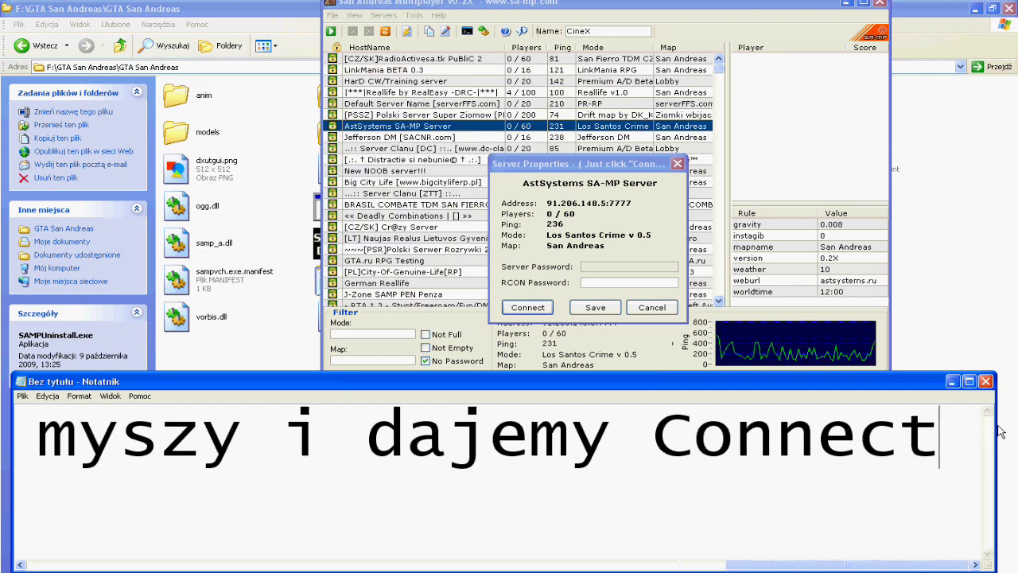
# - Clear the entire text of the Notatnik note
pyautogui.hotkey('ctrl', 'a')
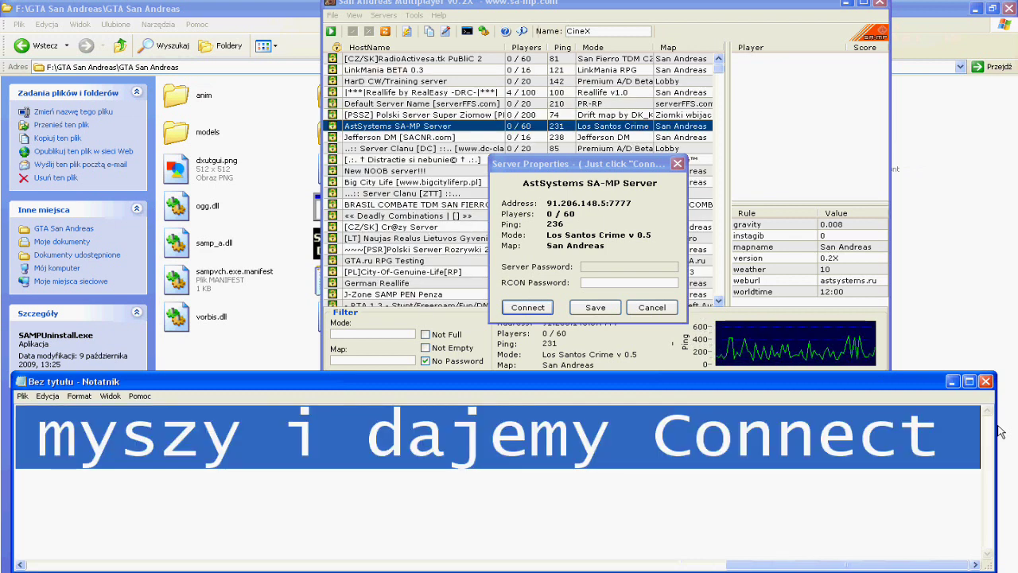
pyautogui.press('BackSpace')
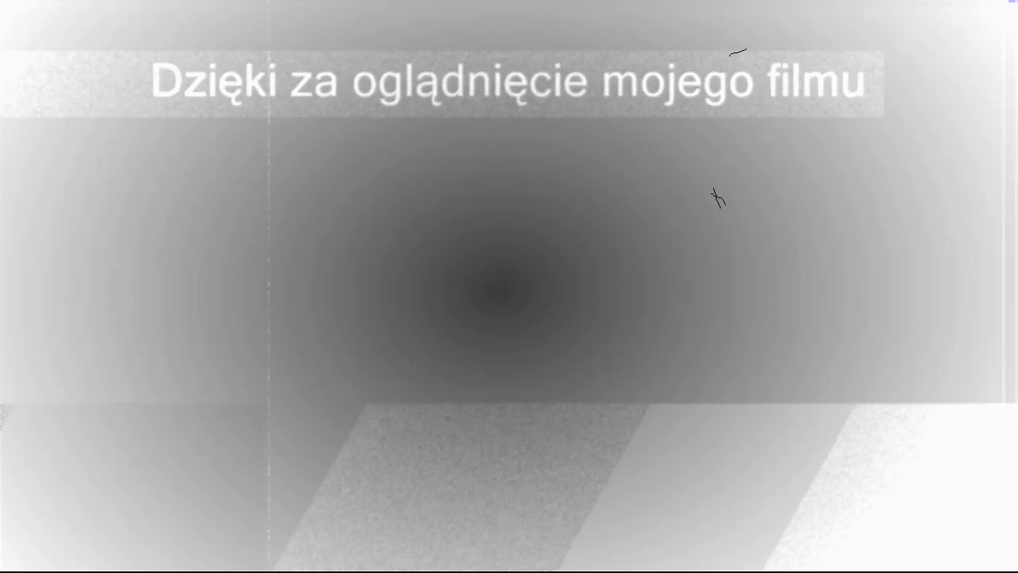